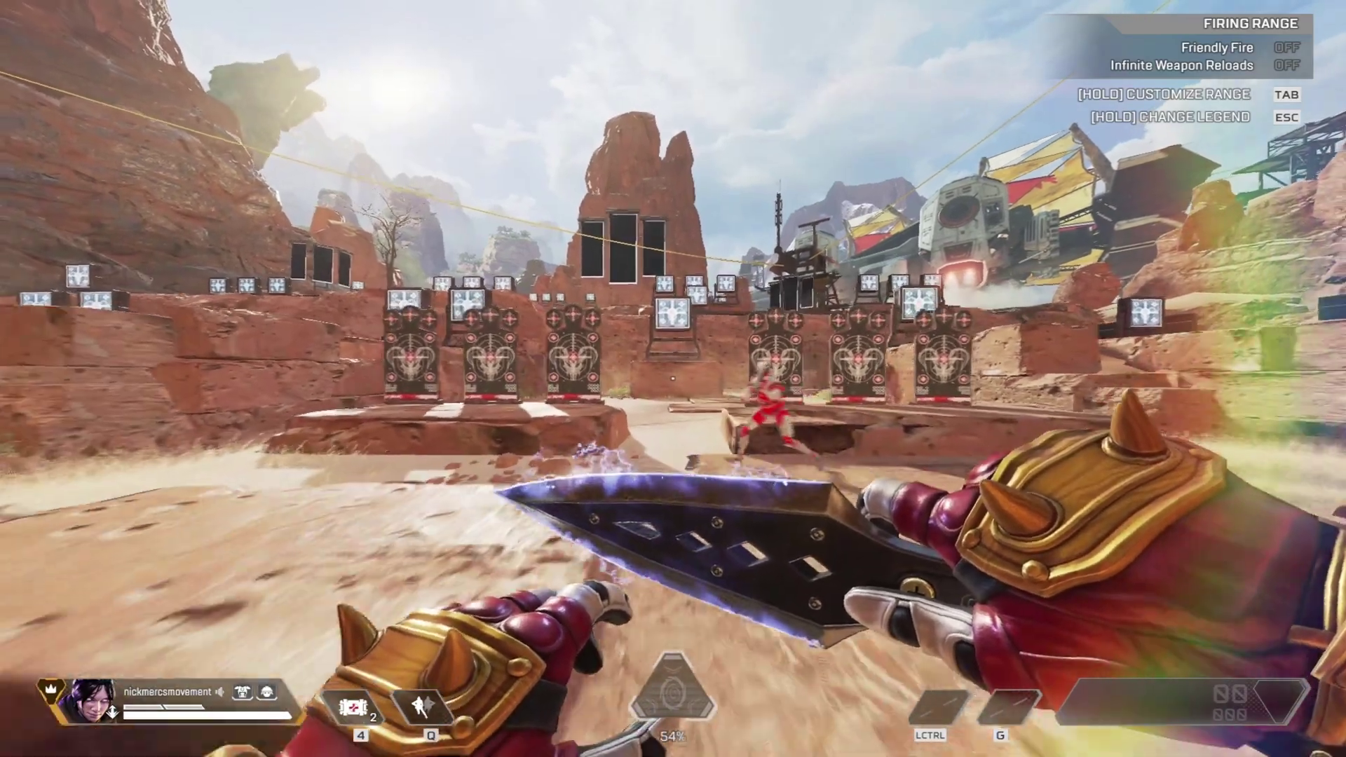
{"action": "key", "text": "s"}
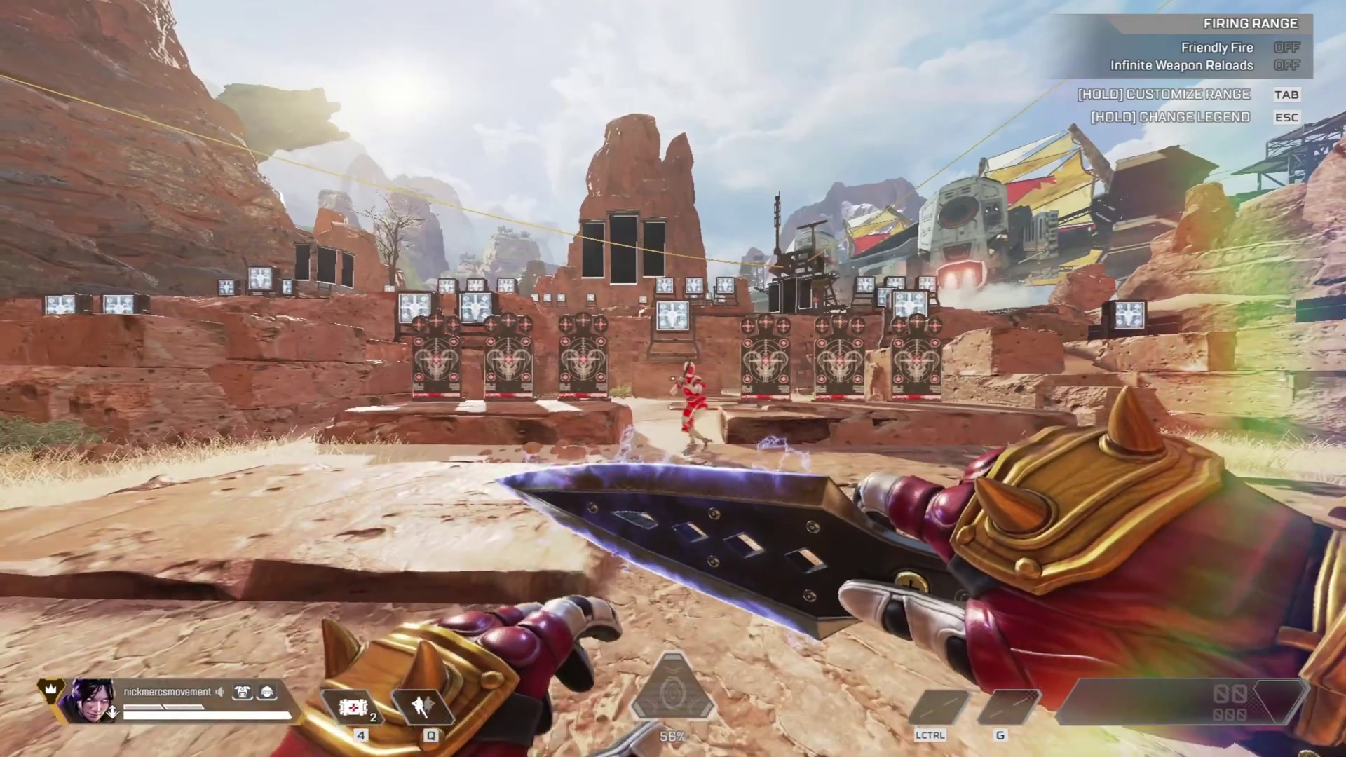
{"action": "key", "text": "w"}
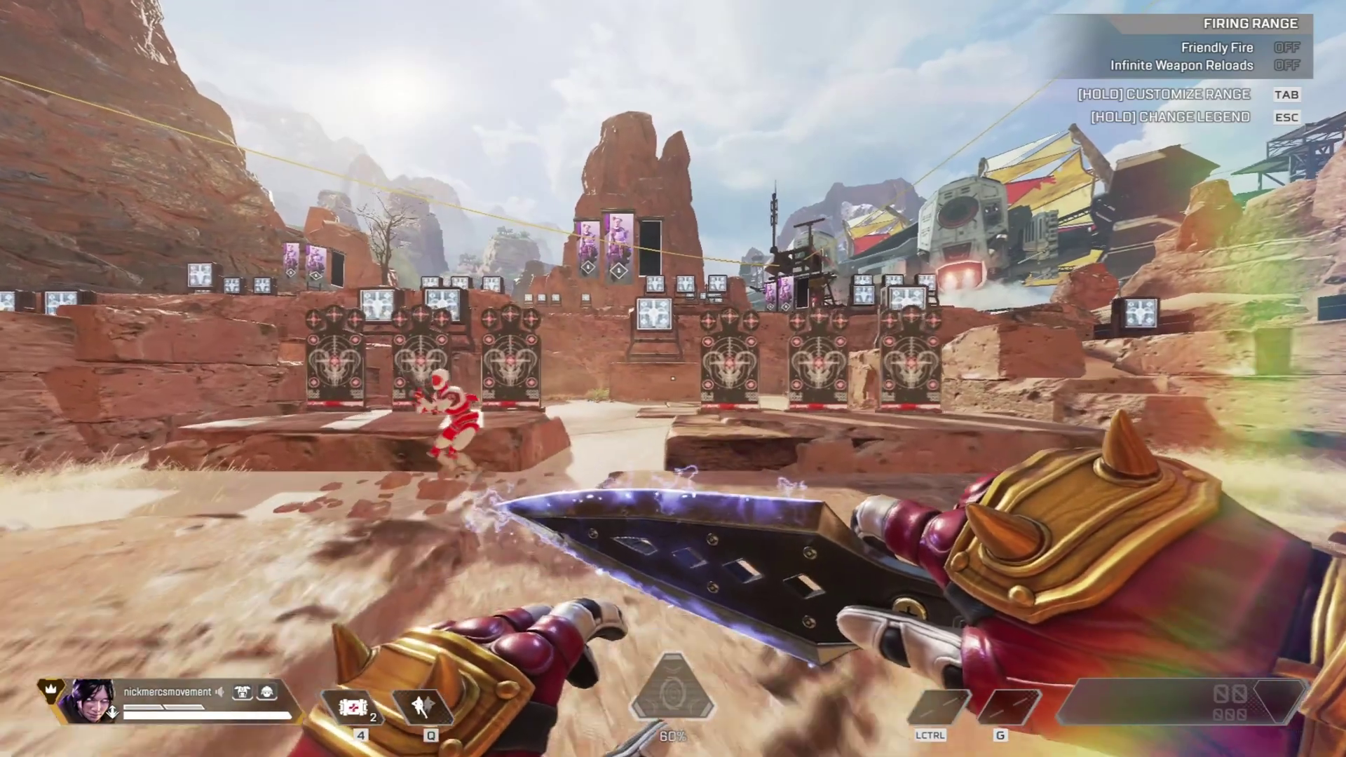
{"action": "key", "text": "w"}
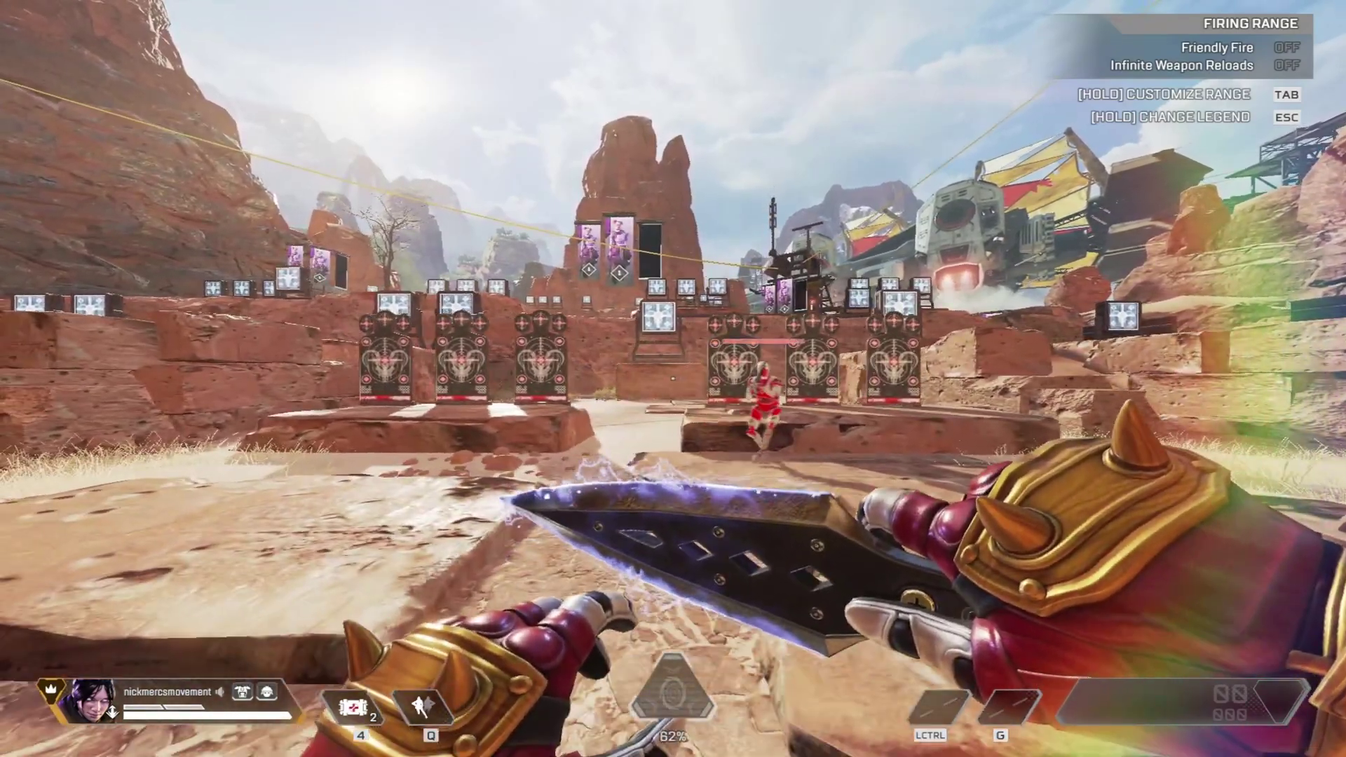
{"action": "key", "text": "d"}
{"action": "key", "text": "s"}
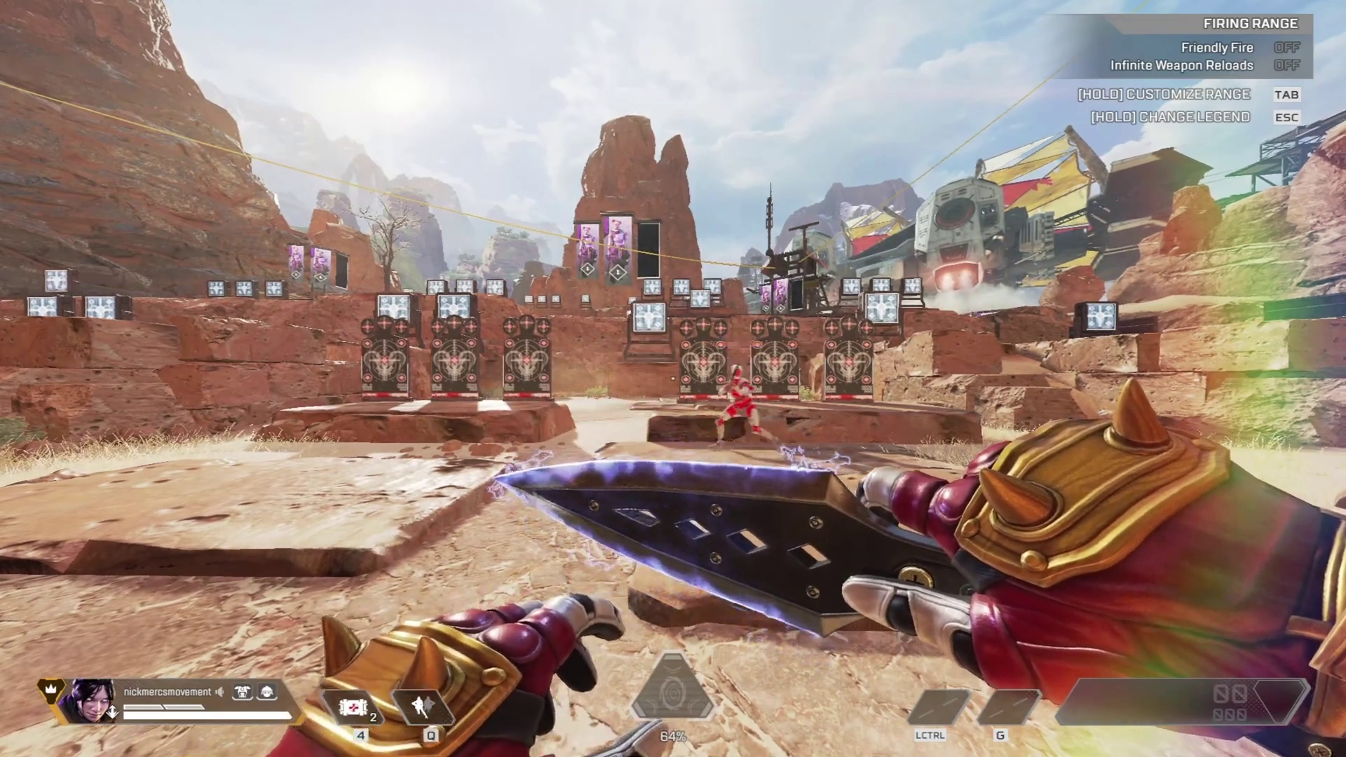
{"action": "key", "text": "w"}
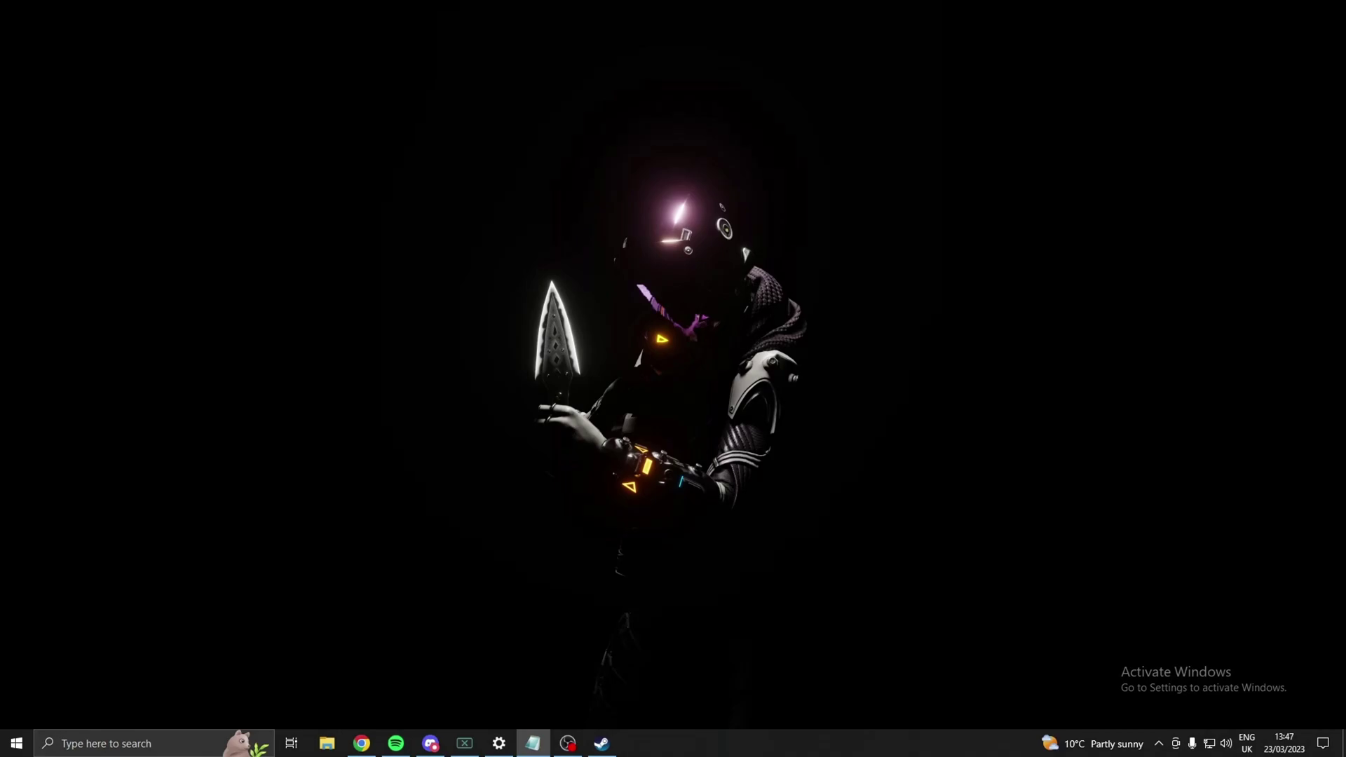
Switch to Steam, open the Apex Legends properties and append "+cl_fovscale 1.7" to the existing launch options.
{"action": "left_click", "coordinate": [602, 743]}
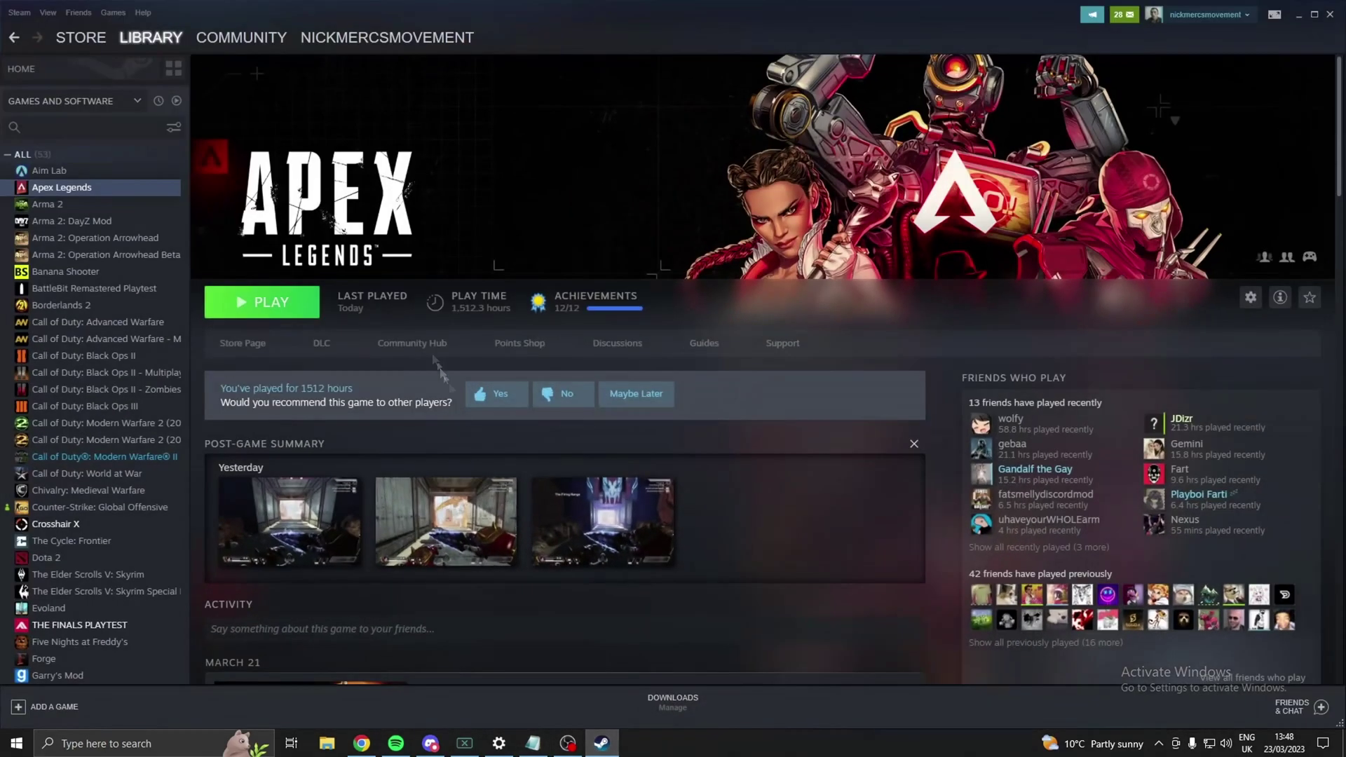
{"action": "right_click", "coordinate": [99, 197]}
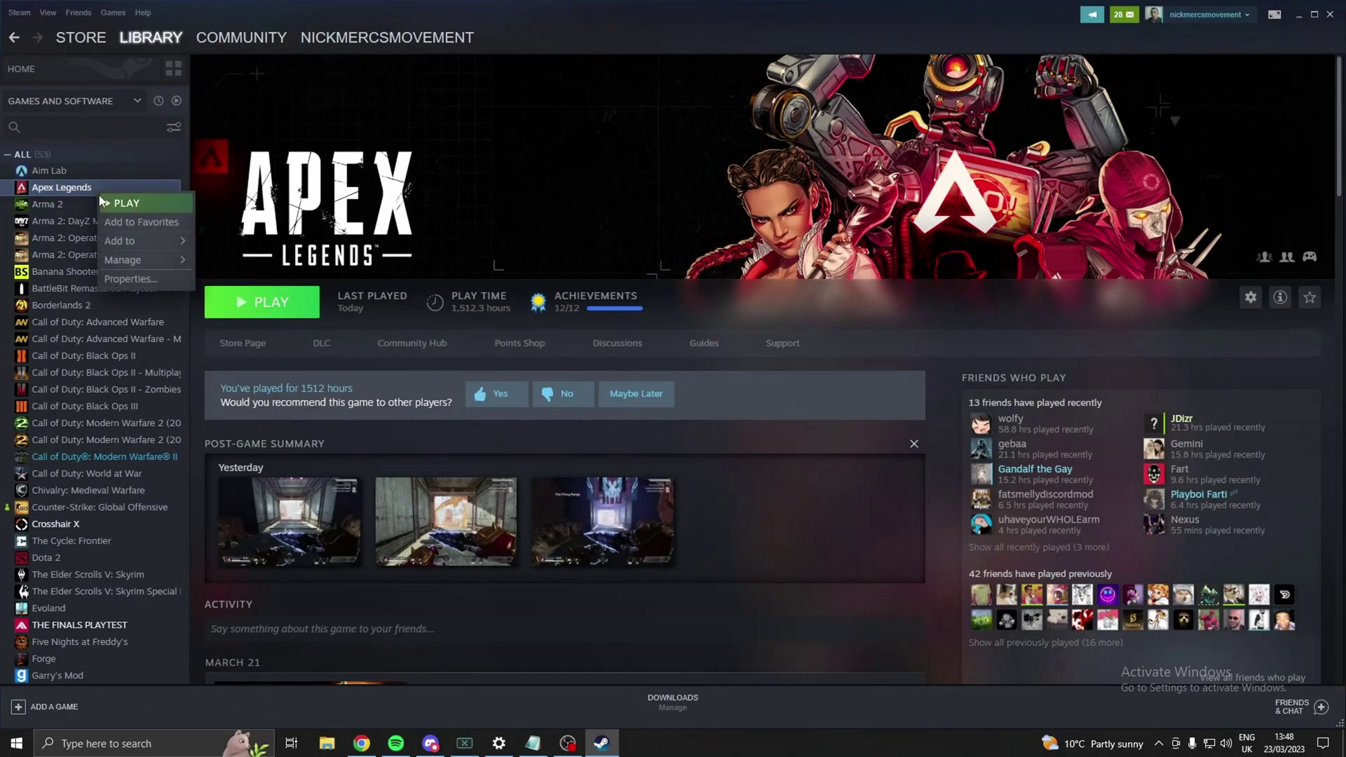
{"action": "left_click", "coordinate": [129, 280]}
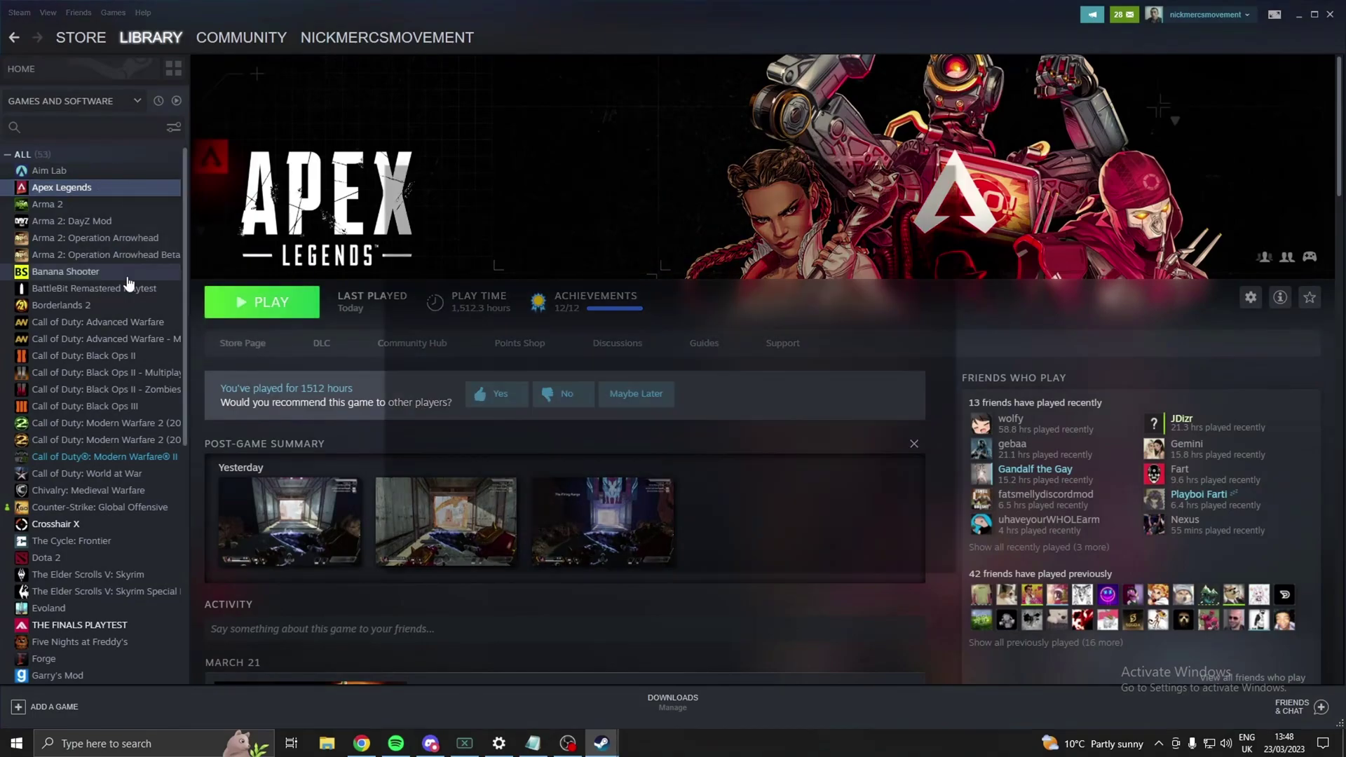
{"action": "left_click_drag", "start_coordinate": [598, 167], "coordinate": [551, 166]}
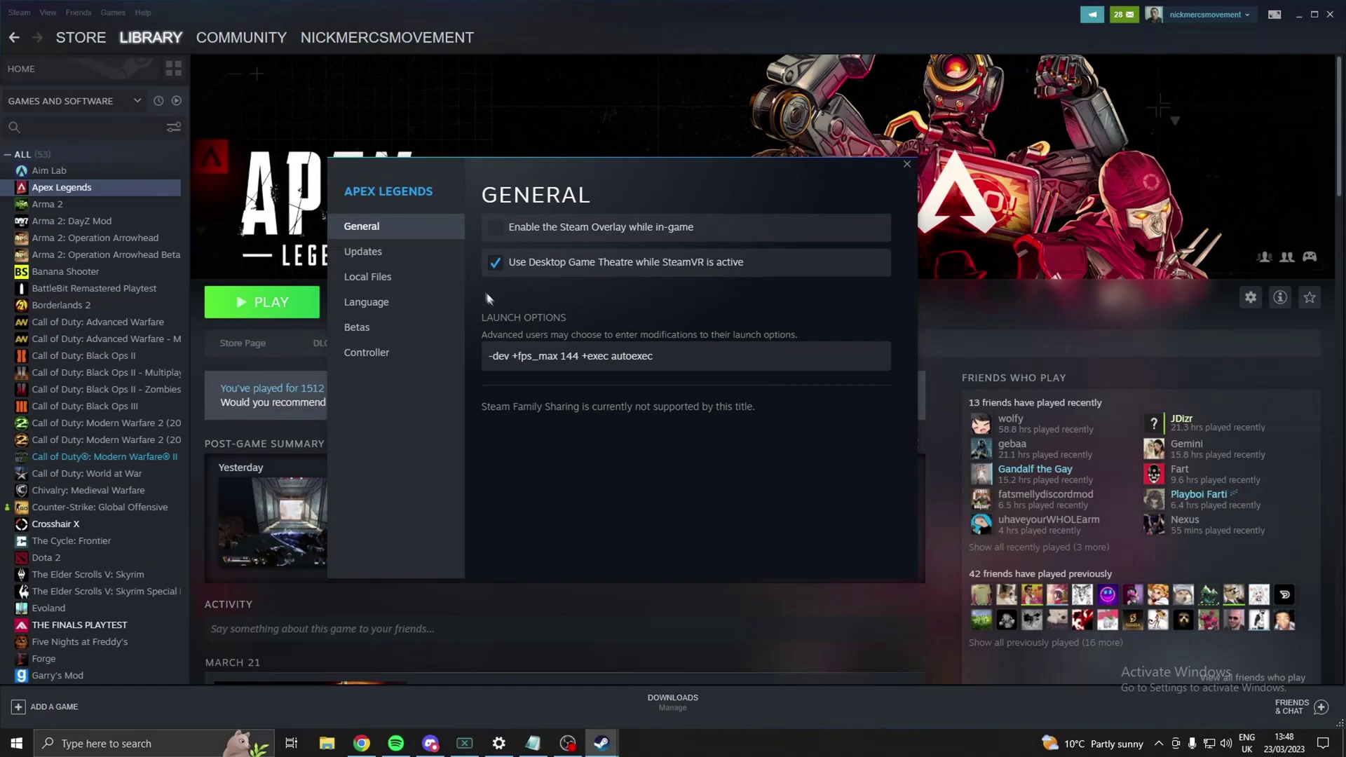
{"action": "left_click", "coordinate": [685, 357]}
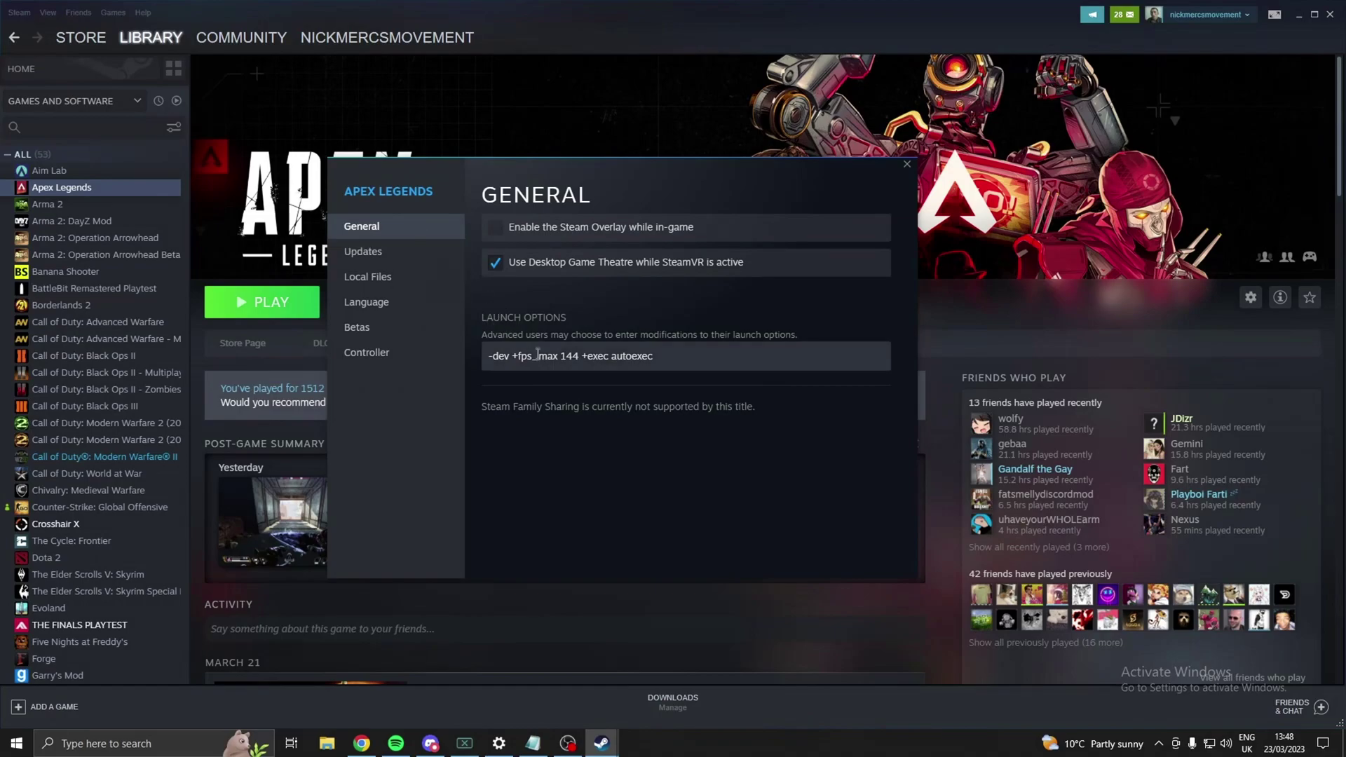
{"action": "type", "text": "+"}
{"action": "type", "text": "cl_fovscale "}
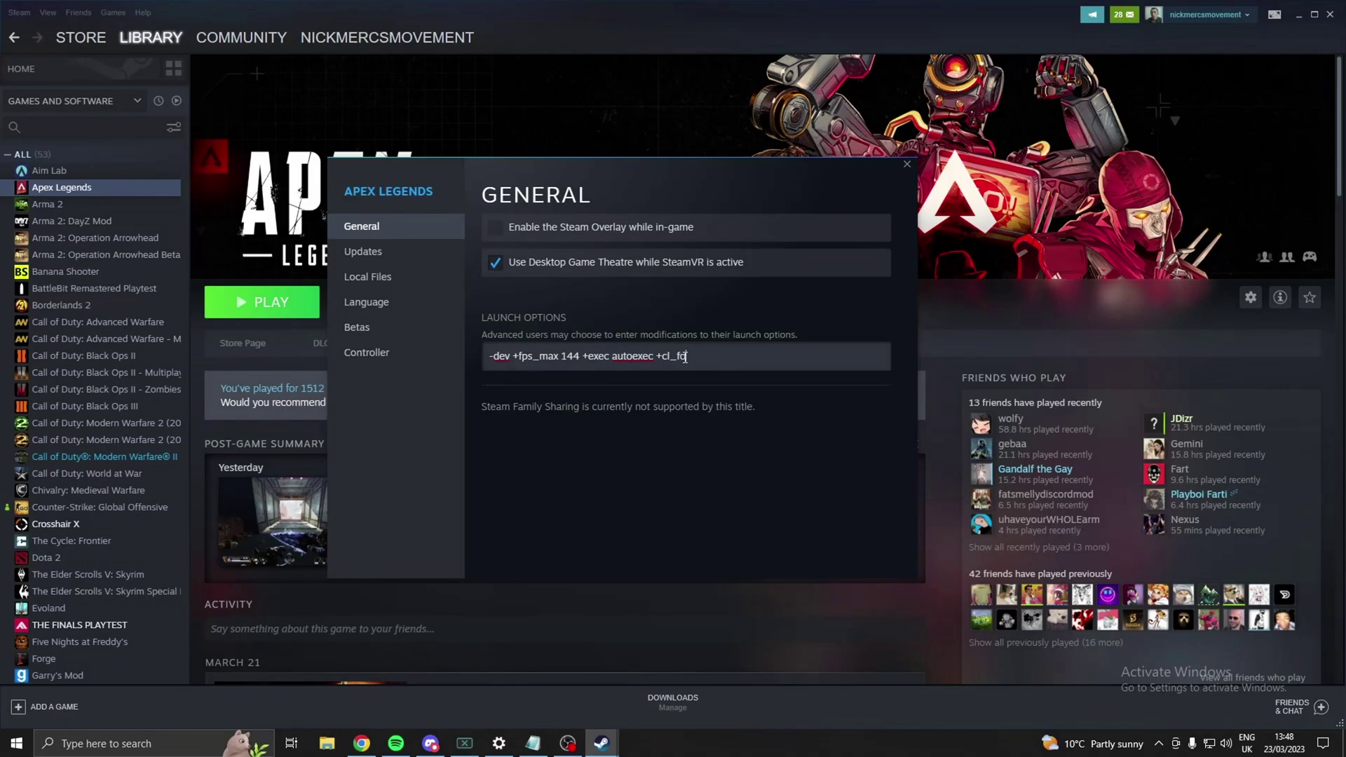
{"action": "type", "text": "1.7"}
Highlight the added cl_fovscale launch option and its value to review them.
{"action": "left_click_drag", "start_coordinate": [756, 359], "coordinate": [657, 358]}
{"action": "left_click", "coordinate": [801, 358]}
{"action": "left_click_drag", "start_coordinate": [770, 359], "coordinate": [660, 364]}
{"action": "left_click_drag", "start_coordinate": [753, 357], "coordinate": [659, 359]}
{"action": "left_click_drag", "start_coordinate": [747, 363], "coordinate": [714, 359]}
{"action": "left_click", "coordinate": [734, 356]}
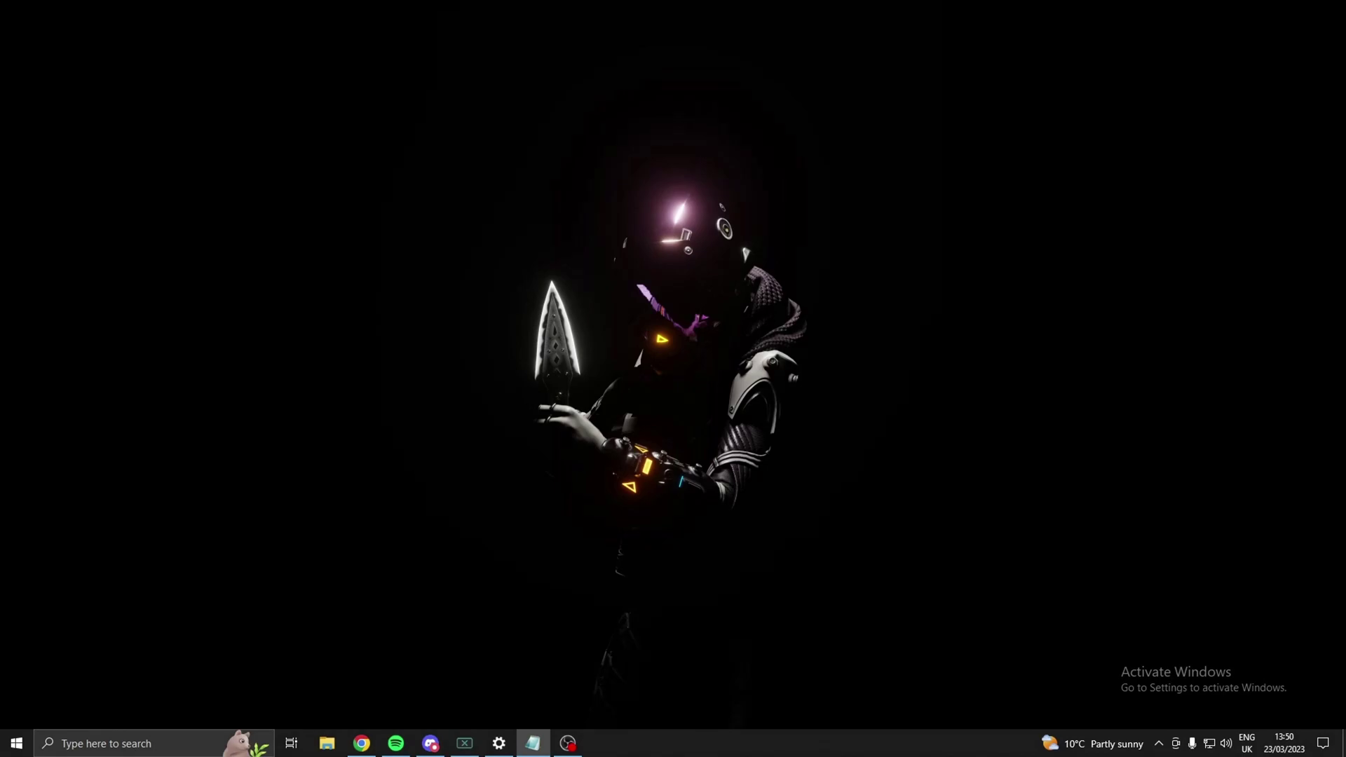
Search Windows for the "respawn" folder and open profile.cfg from its Apex\profile subfolder.
{"action": "left_click", "coordinate": [163, 745]}
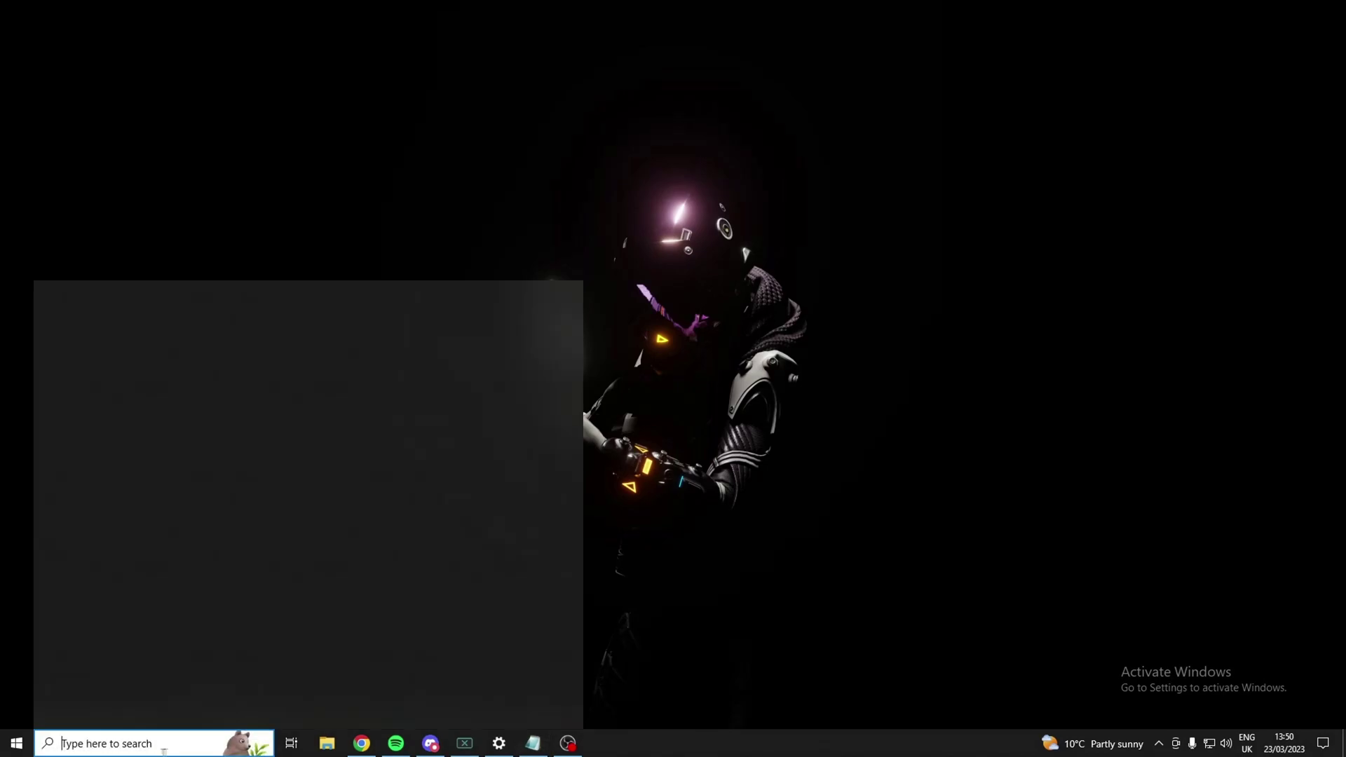
{"action": "type", "text": "respawn"}
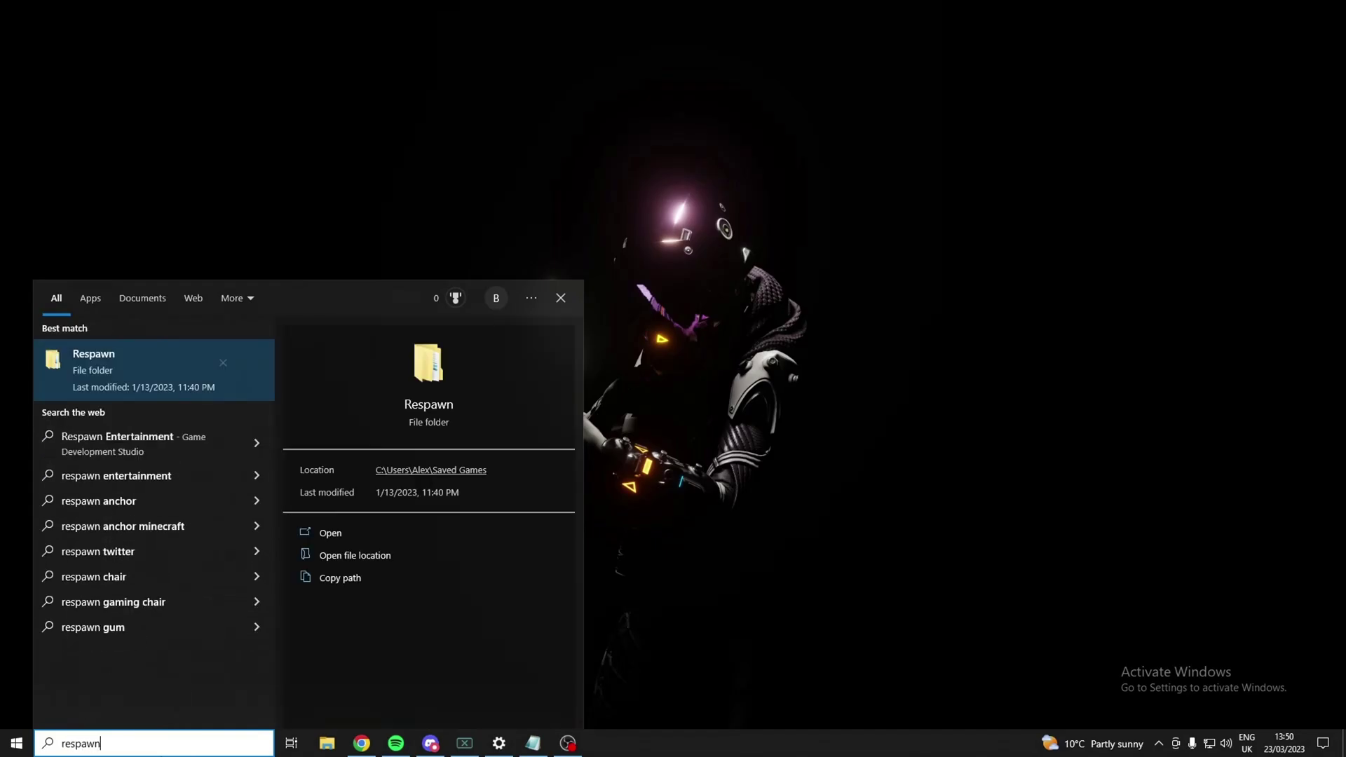
{"action": "key", "text": "Return"}
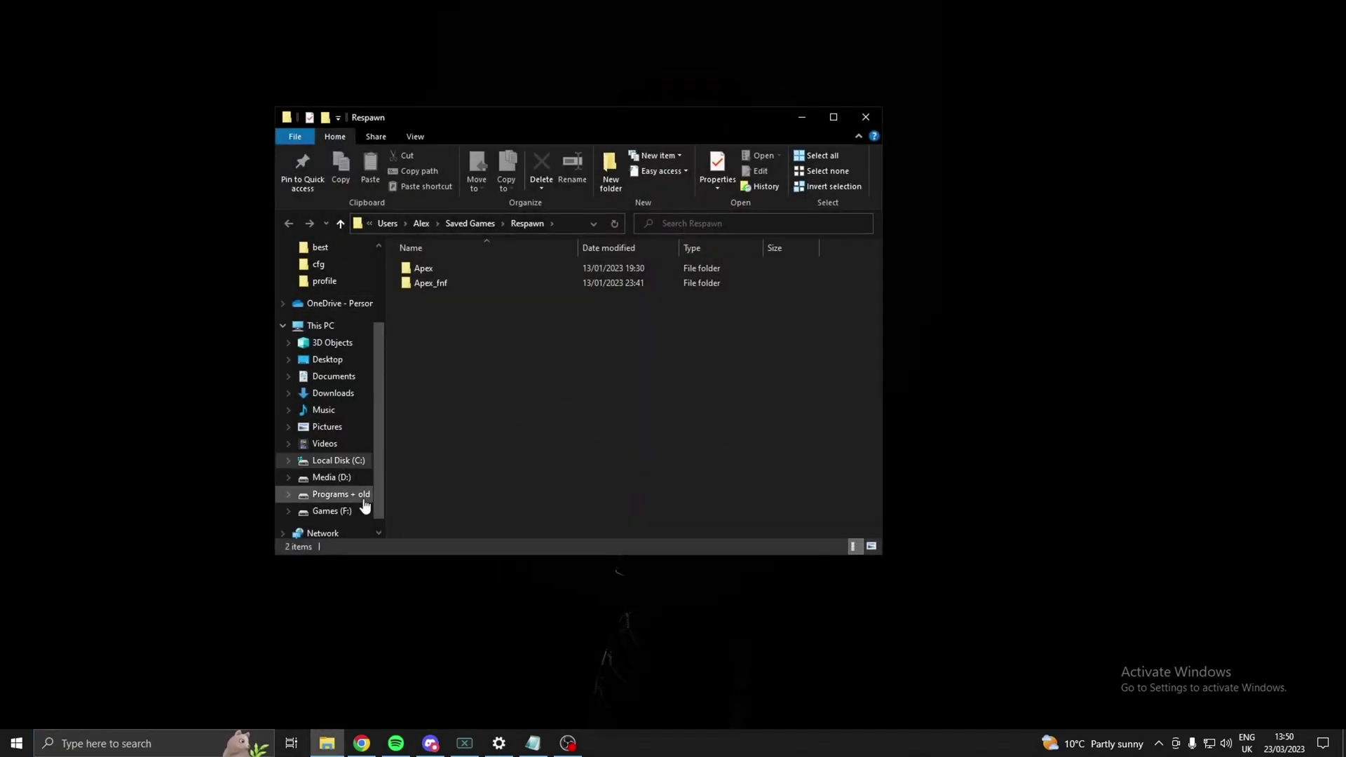
{"action": "left_click_drag", "start_coordinate": [466, 114], "coordinate": [444, 124]}
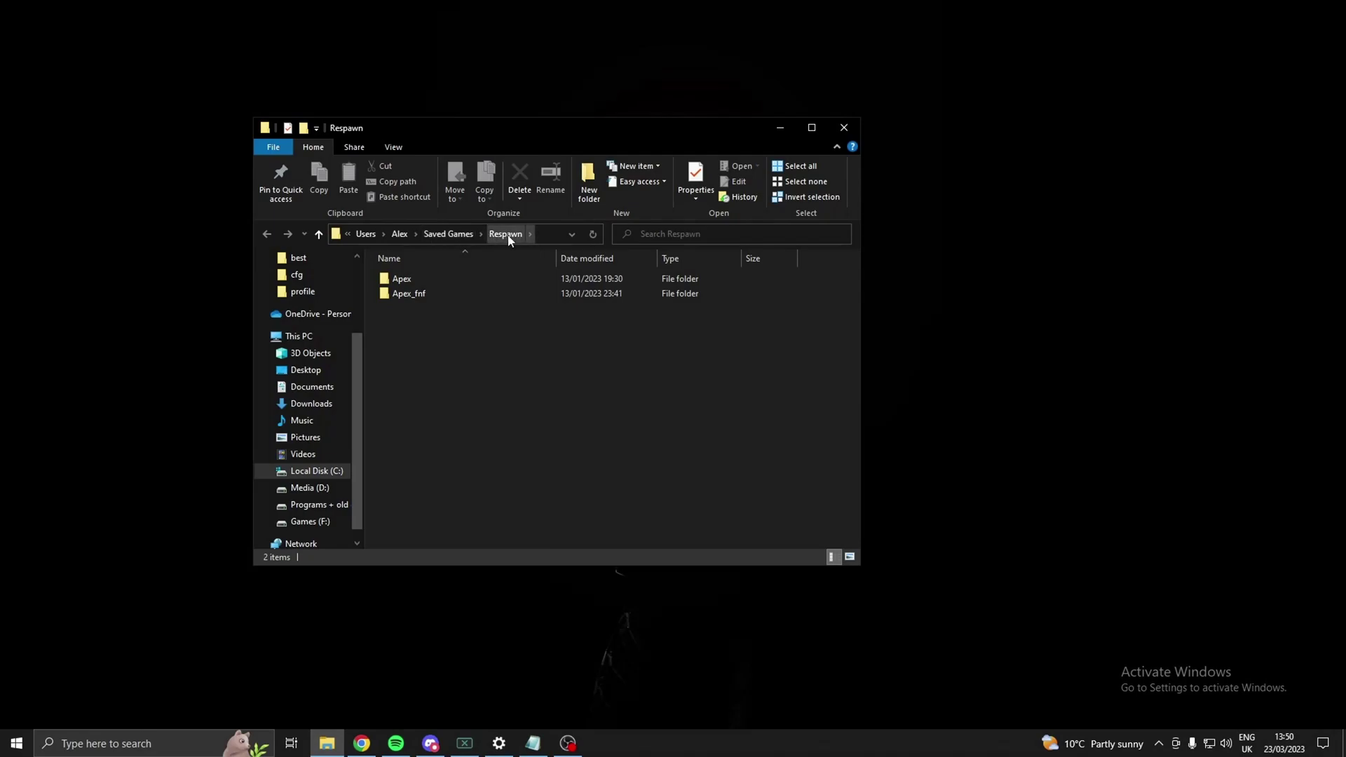
{"action": "double_click", "coordinate": [404, 284]}
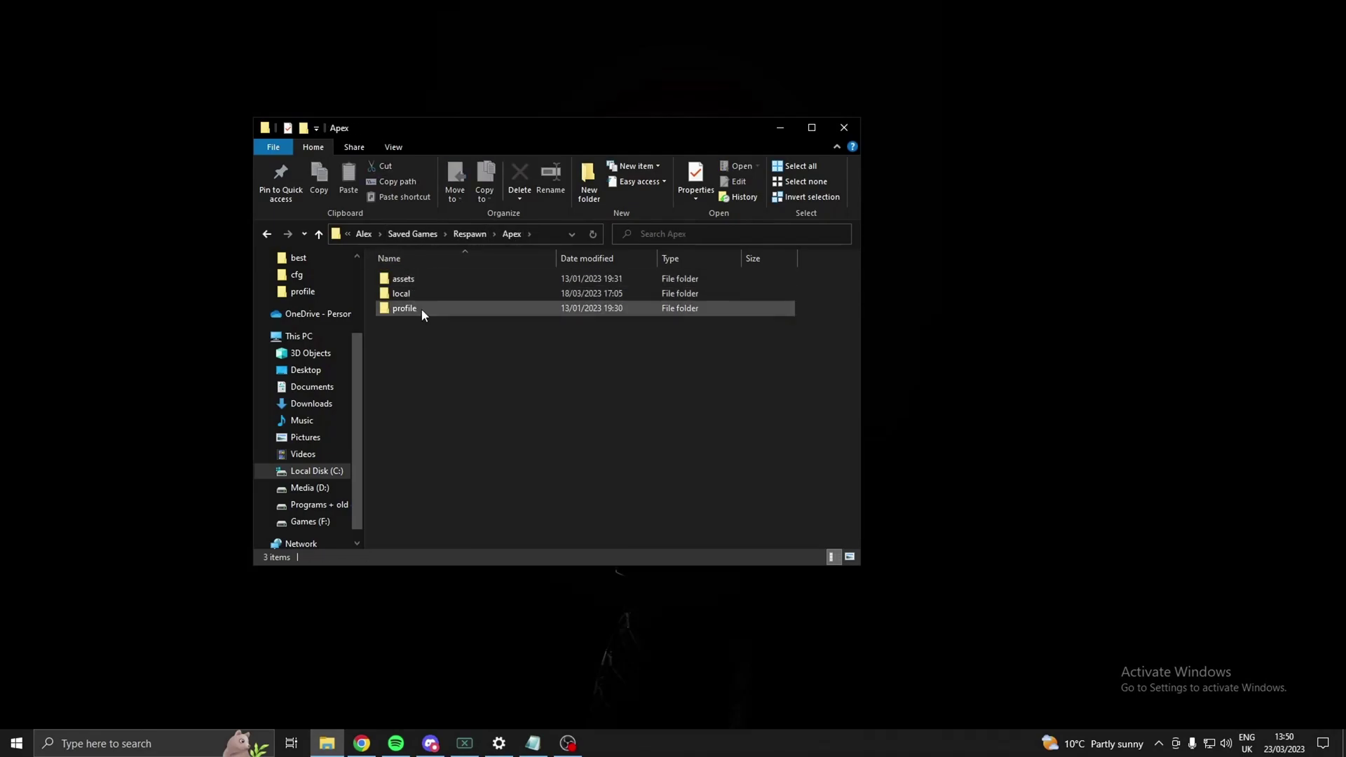
{"action": "double_click", "coordinate": [422, 309]}
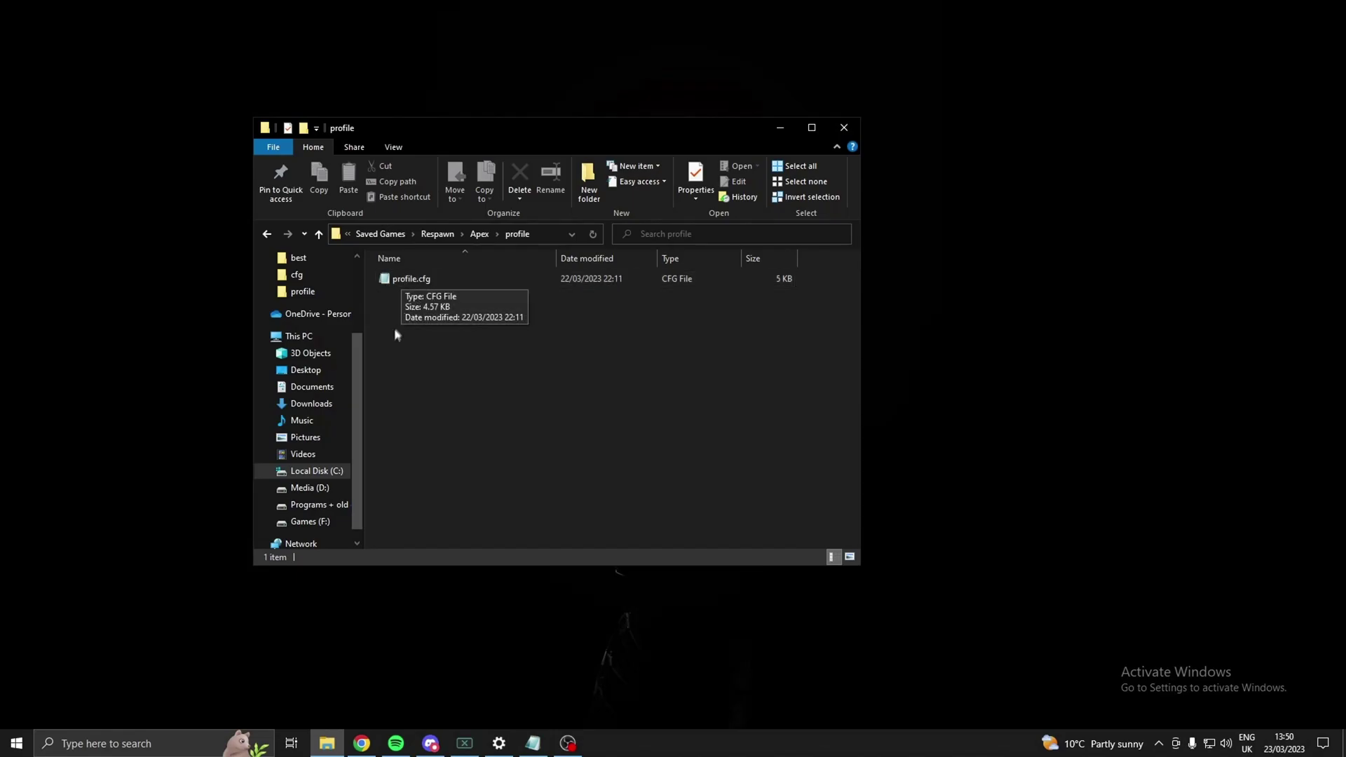
{"action": "double_click", "coordinate": [430, 279]}
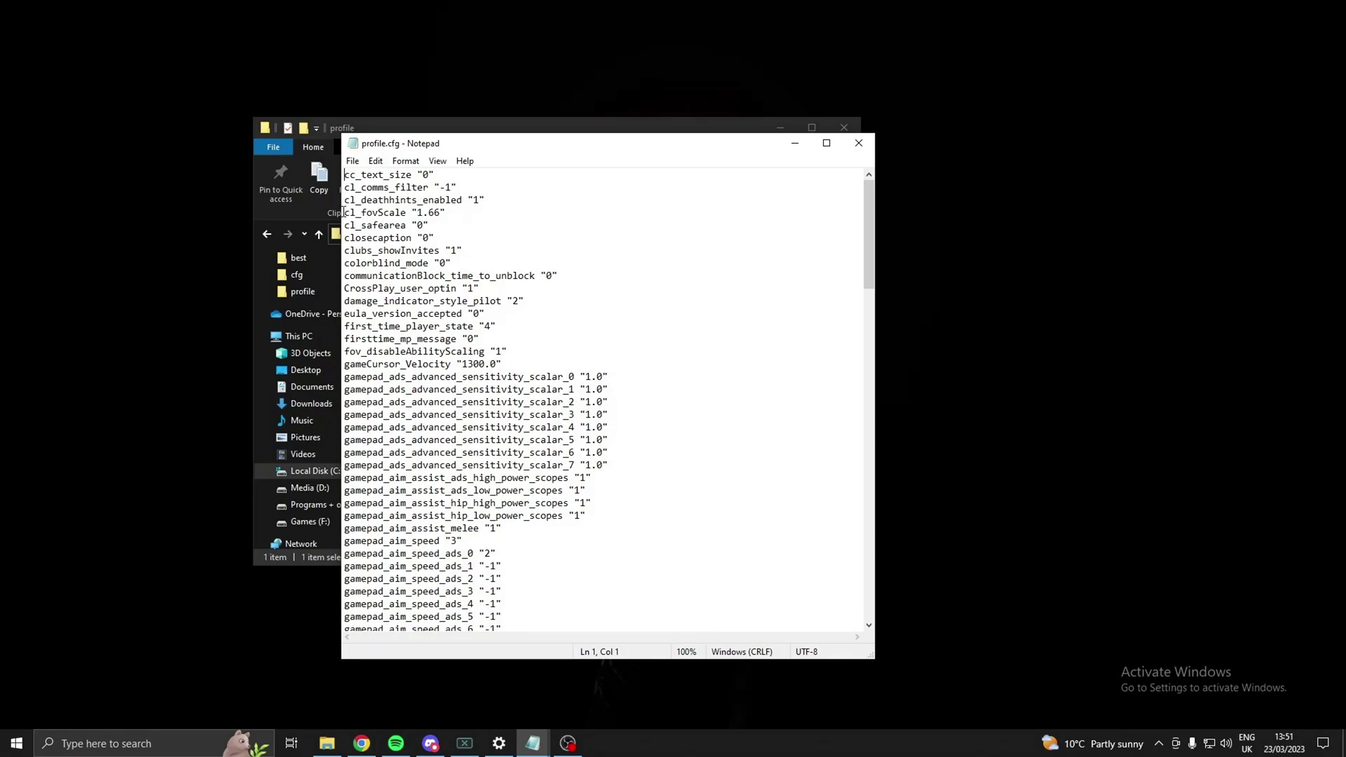
Set the cl_fovScale value to "1.7" in profile.cfg.
{"action": "left_click_drag", "start_coordinate": [345, 212], "coordinate": [451, 213]}
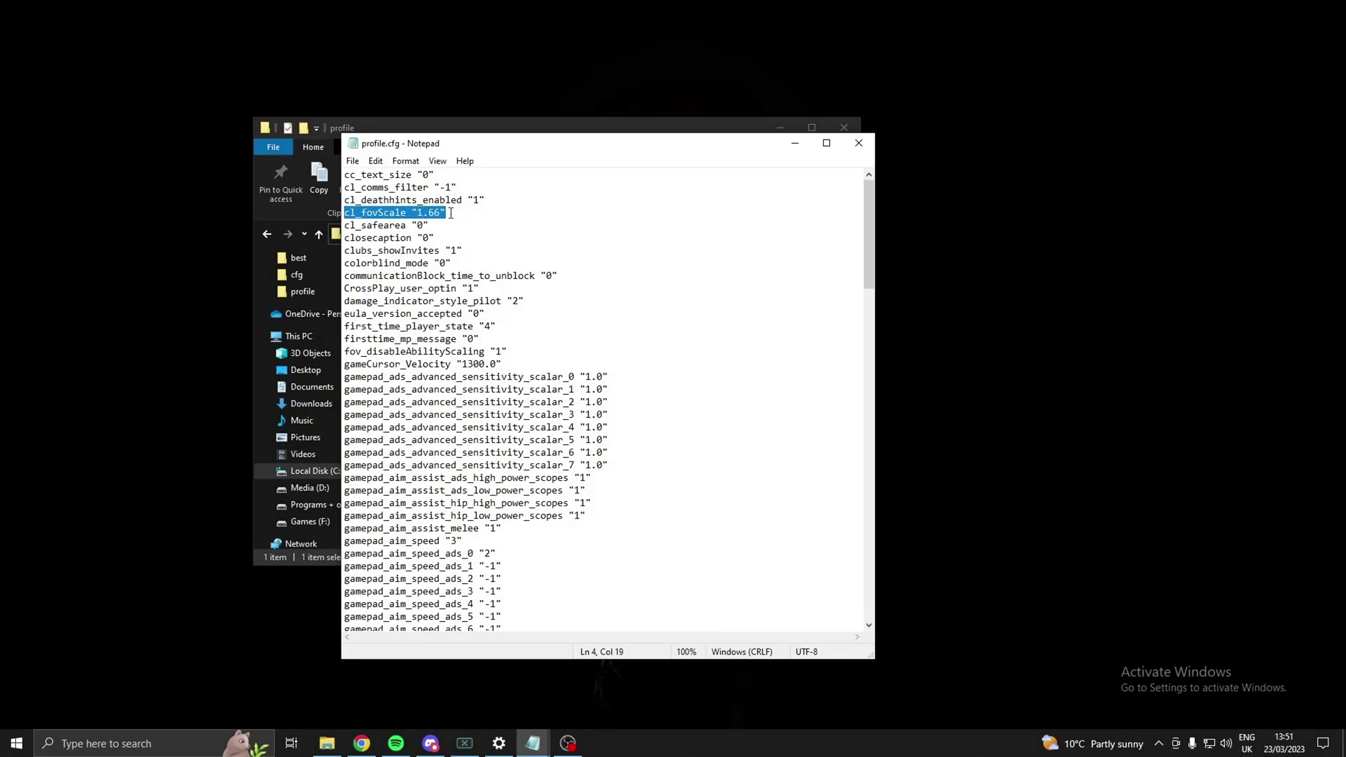
{"action": "left_click", "coordinate": [451, 214]}
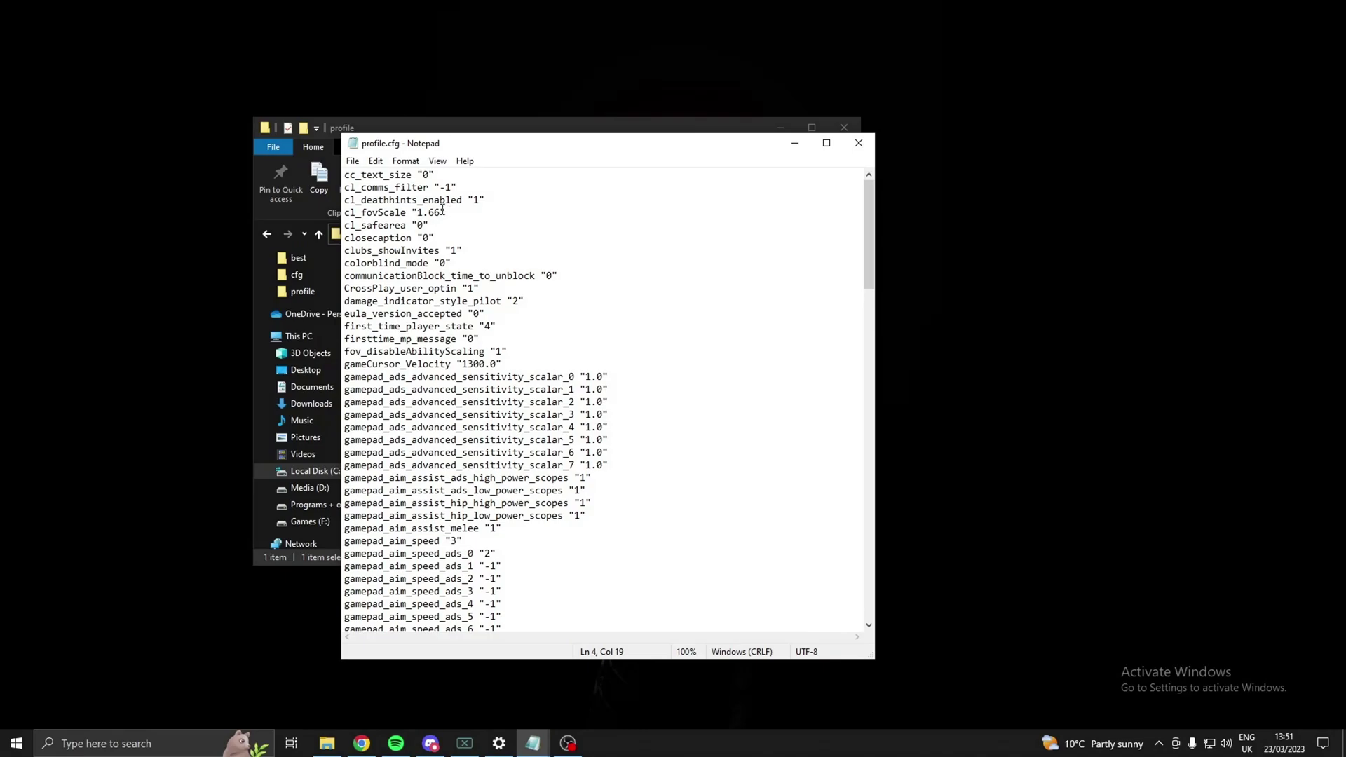
{"action": "left_click_drag", "start_coordinate": [443, 211], "coordinate": [419, 210]}
{"action": "type", "text": "1.7"}
Bring up Save As for profile.cfg, cancel it, and close the file without saving the changes.
{"action": "left_click", "coordinate": [354, 162]}
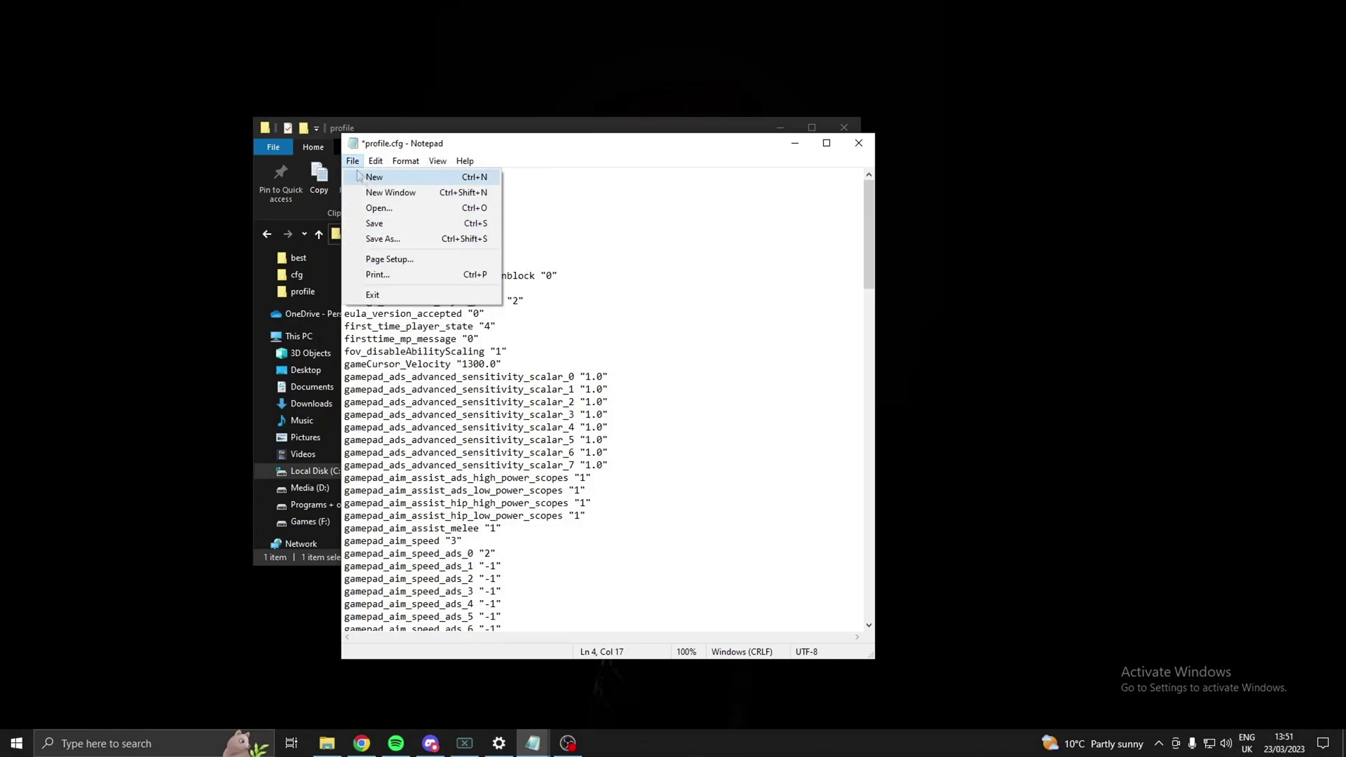
{"action": "left_click", "coordinate": [383, 239]}
{"action": "left_click_drag", "start_coordinate": [591, 180], "coordinate": [482, 138]}
{"action": "left_click", "coordinate": [842, 515]}
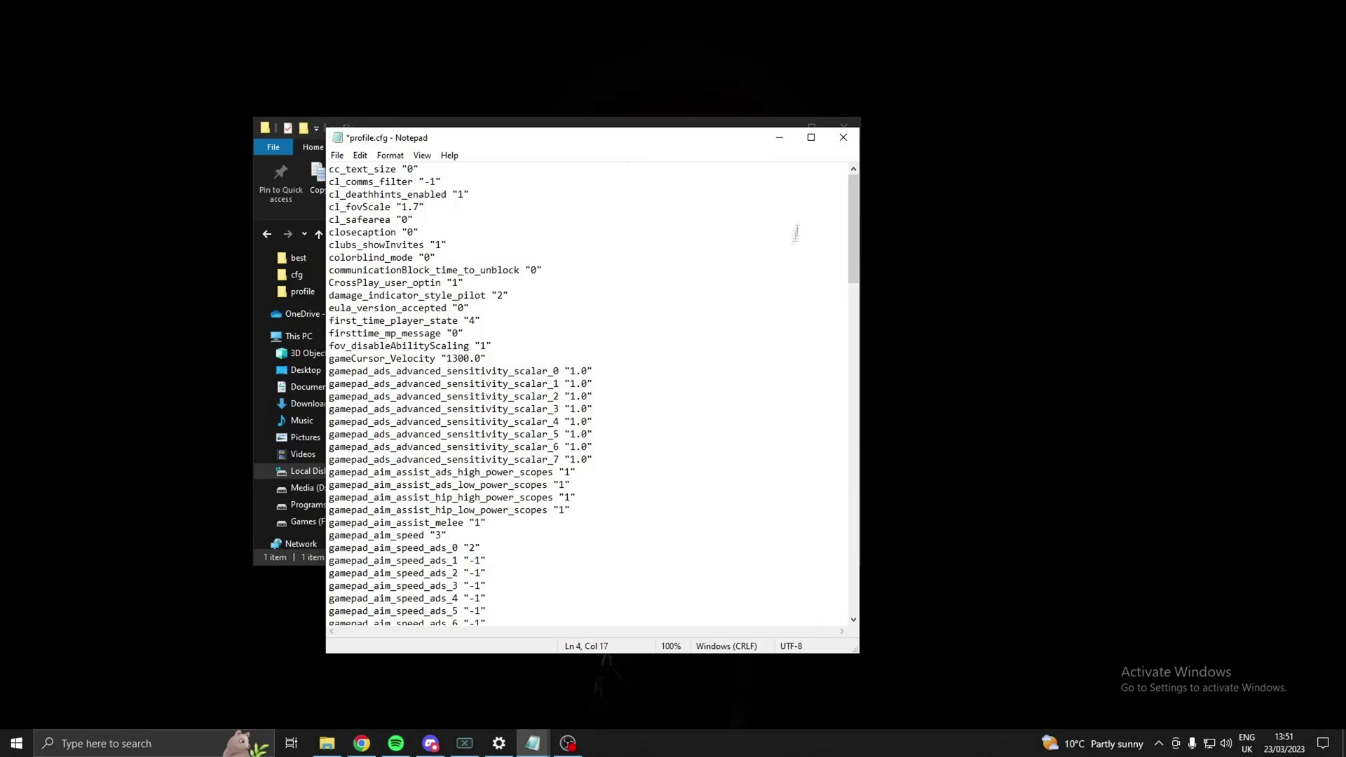
{"action": "left_click", "coordinate": [843, 138]}
{"action": "left_click", "coordinate": [696, 386]}
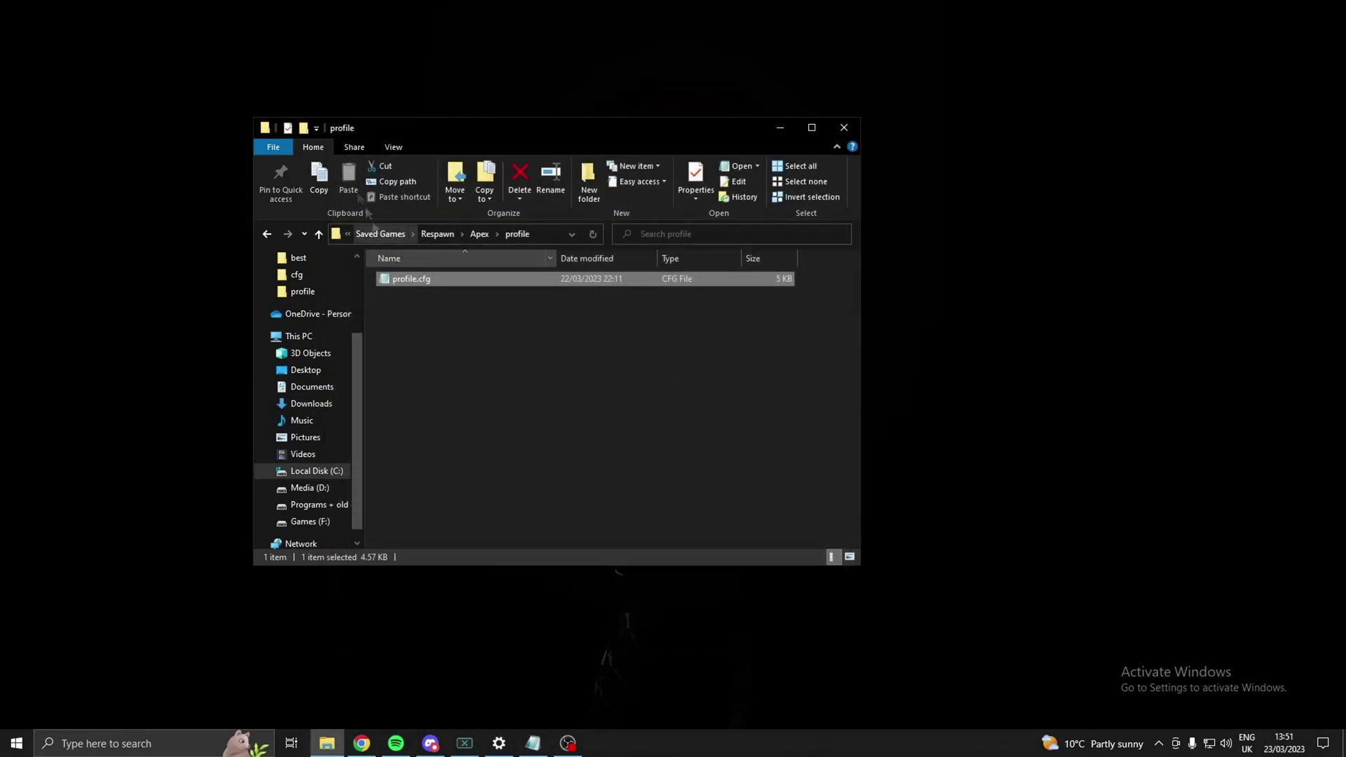
{"action": "double_click", "coordinate": [410, 278]}
{"action": "left_click", "coordinate": [337, 155]}
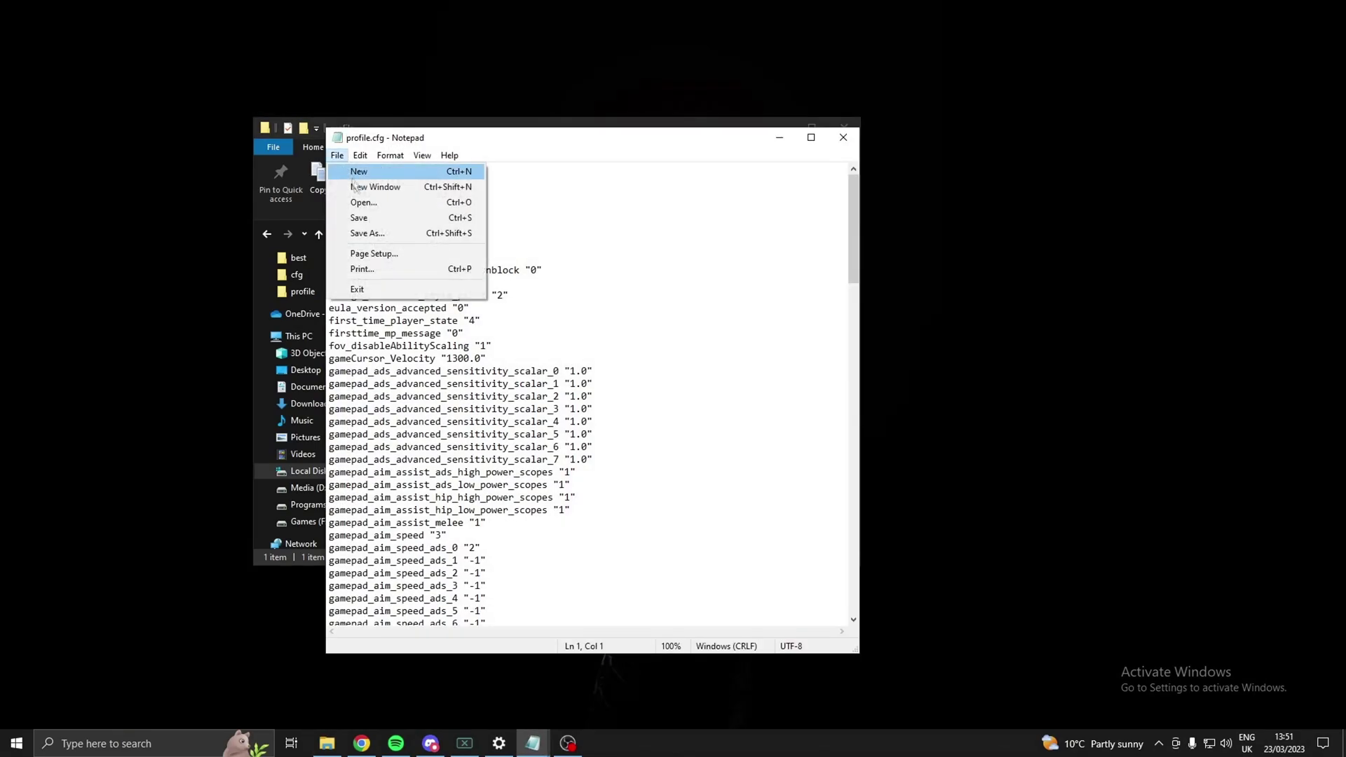
{"action": "key", "text": "Escape"}
{"action": "left_click", "coordinate": [844, 138]}
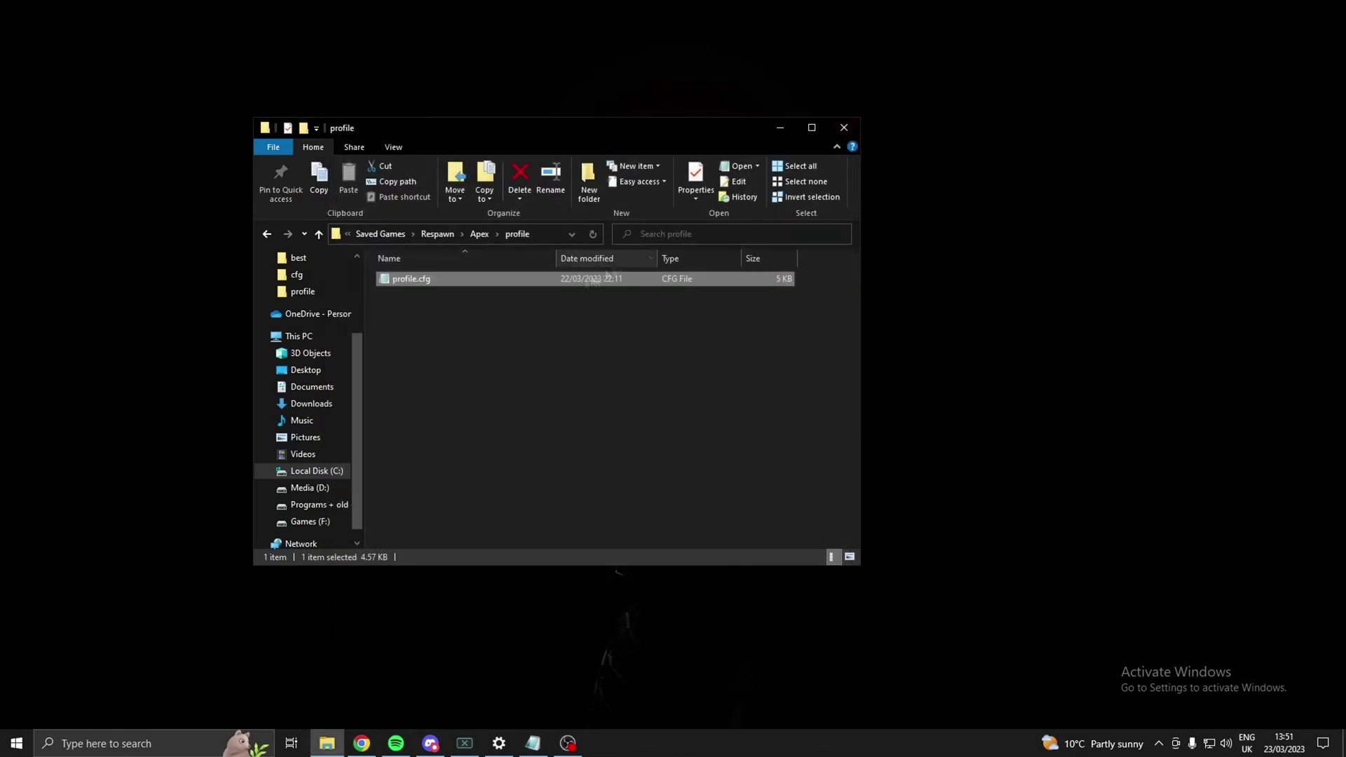
Open the file properties of profile.cfg and examine its Read-only attribute.
{"action": "right_click", "coordinate": [405, 285]}
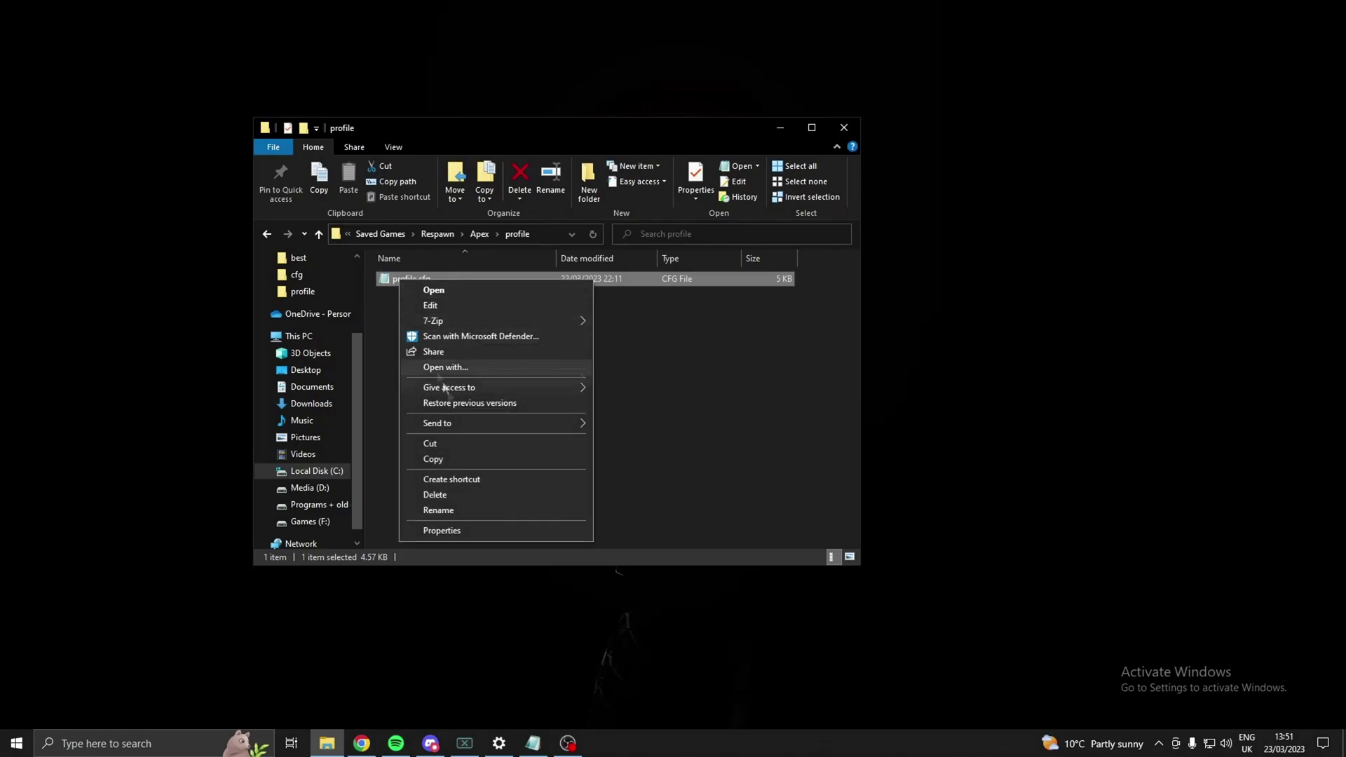
{"action": "left_click", "coordinate": [436, 531]}
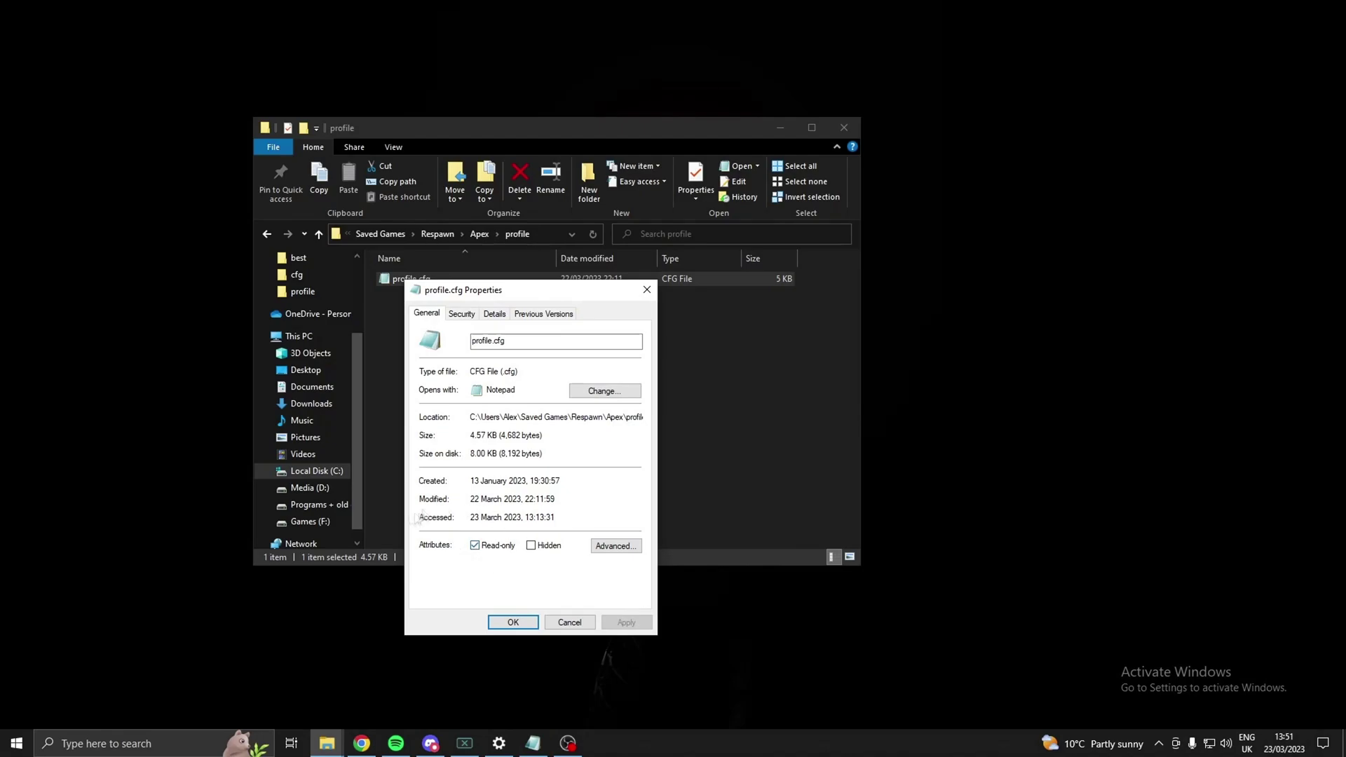
{"action": "left_click_drag", "start_coordinate": [490, 298], "coordinate": [493, 317]}
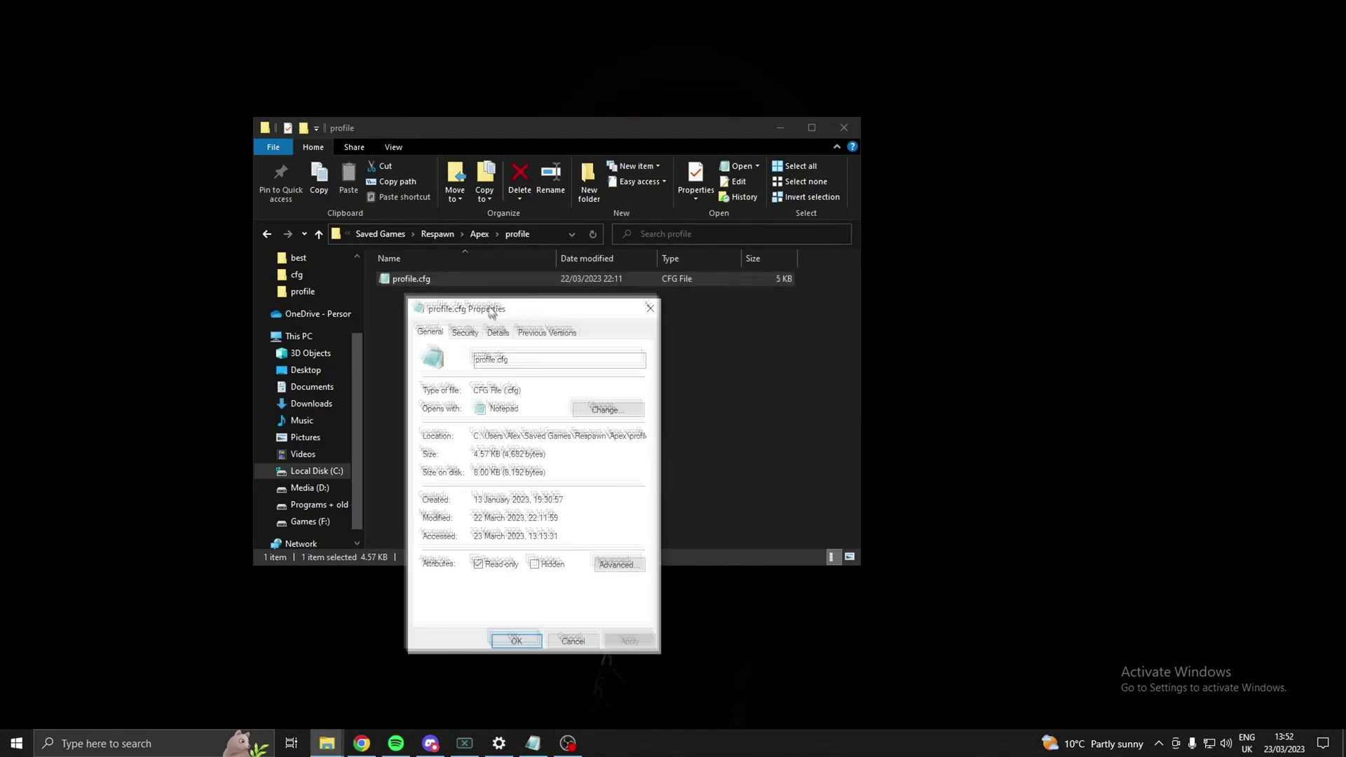
{"action": "left_click_drag", "start_coordinate": [494, 314], "coordinate": [485, 298]}
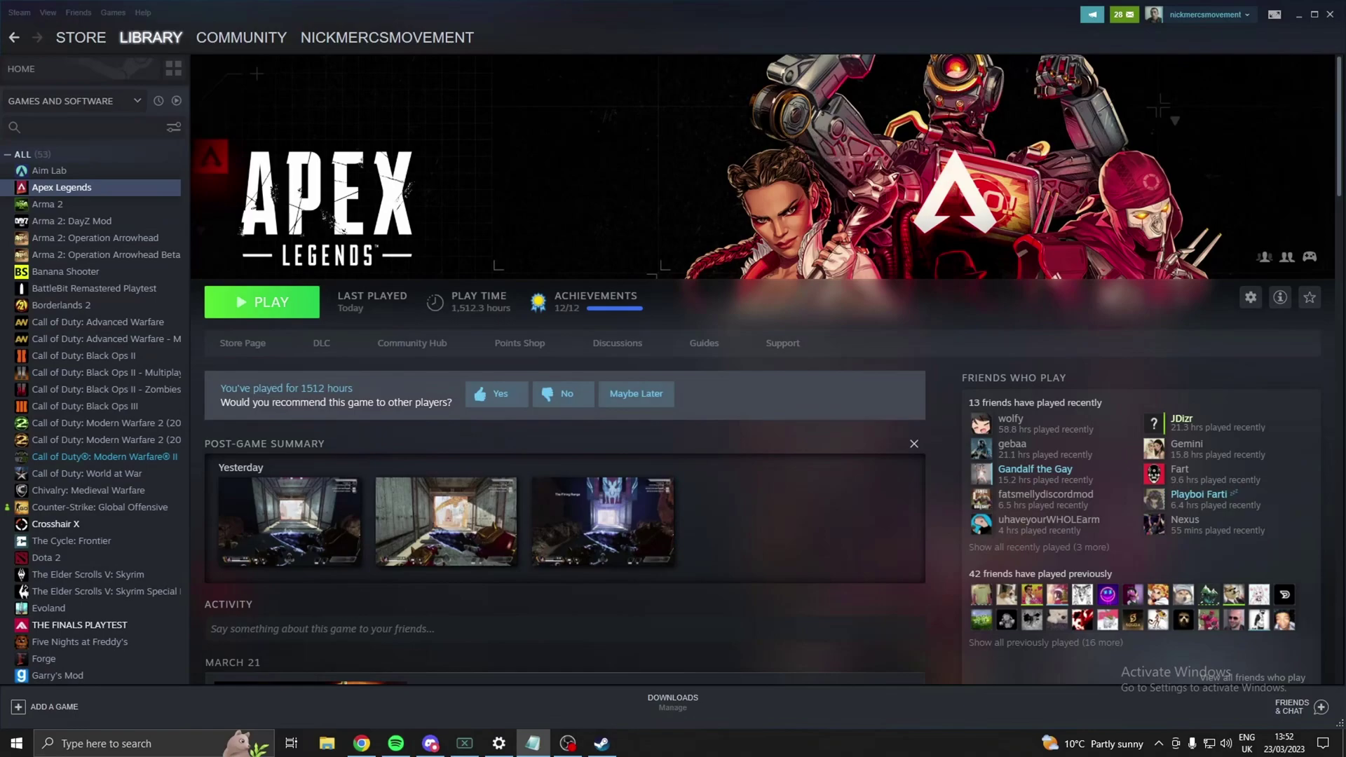
Switch to Steam, reopen the Apex Legends properties and browse to the game's local files folder.
{"action": "right_click", "coordinate": [112, 188]}
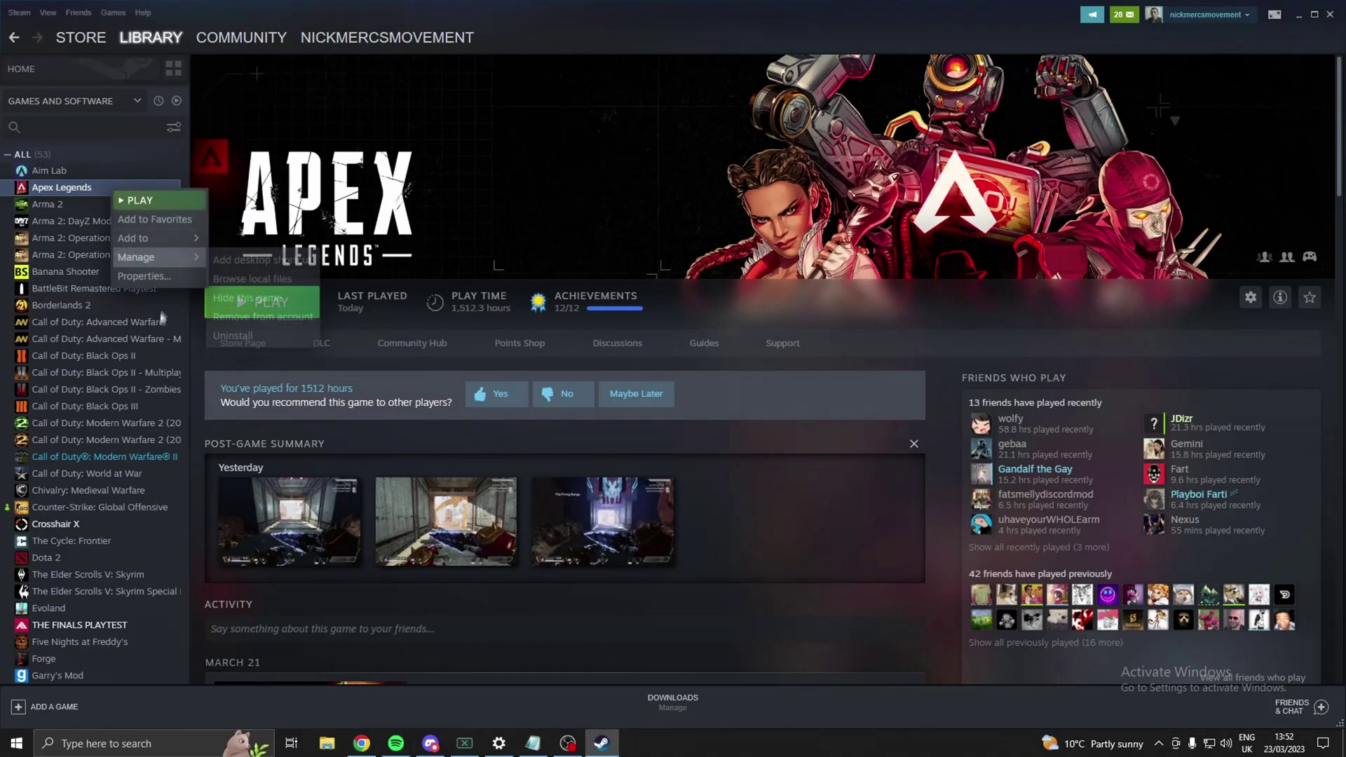
{"action": "left_click", "coordinate": [153, 280]}
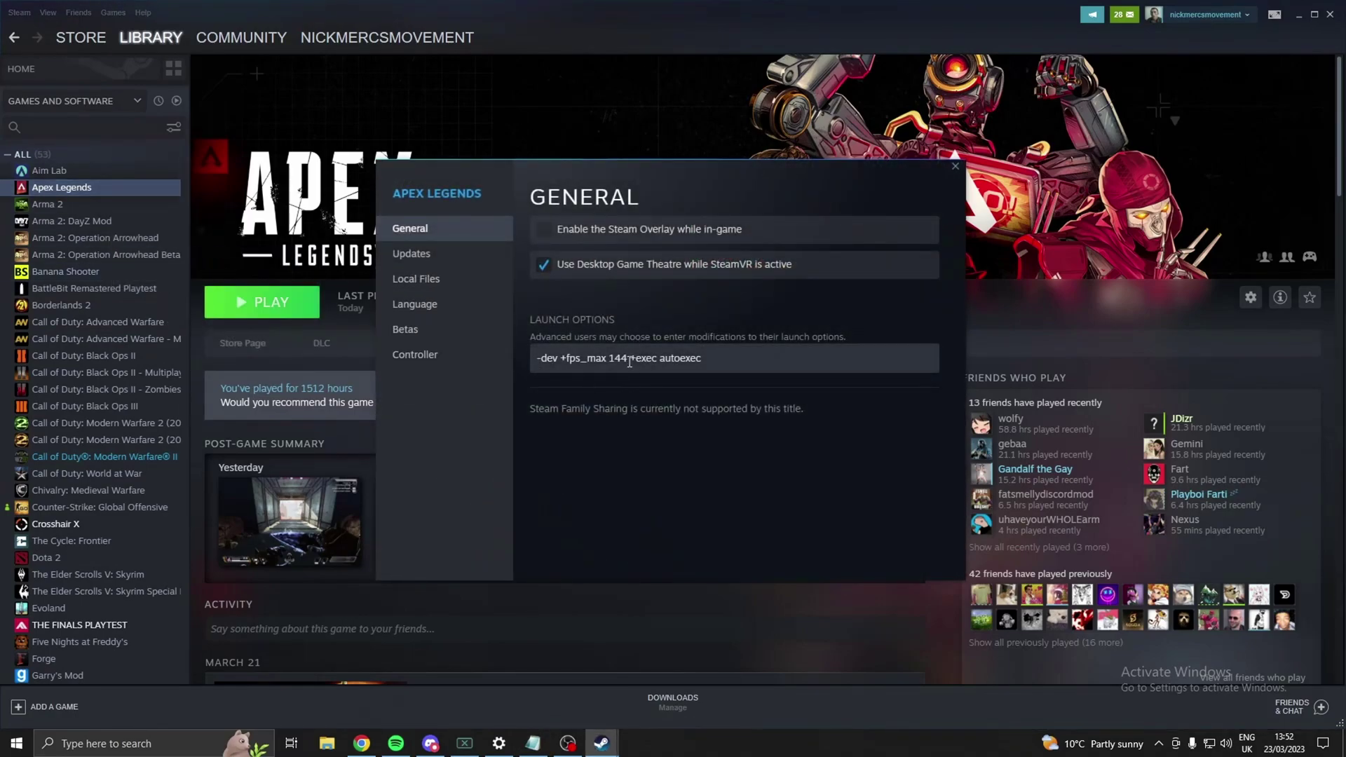
{"action": "double_click", "coordinate": [663, 358]}
{"action": "left_click", "coordinate": [664, 358]}
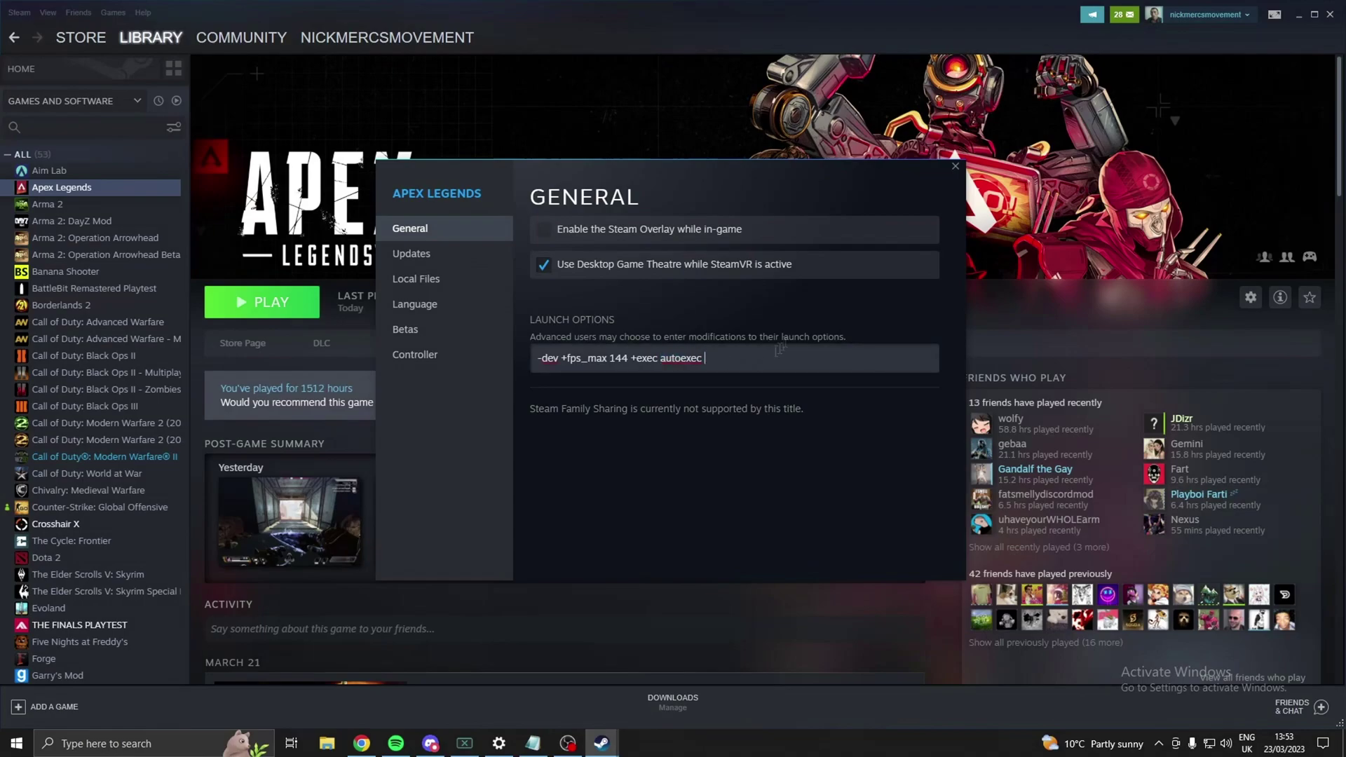
{"action": "left_click", "coordinate": [431, 282]}
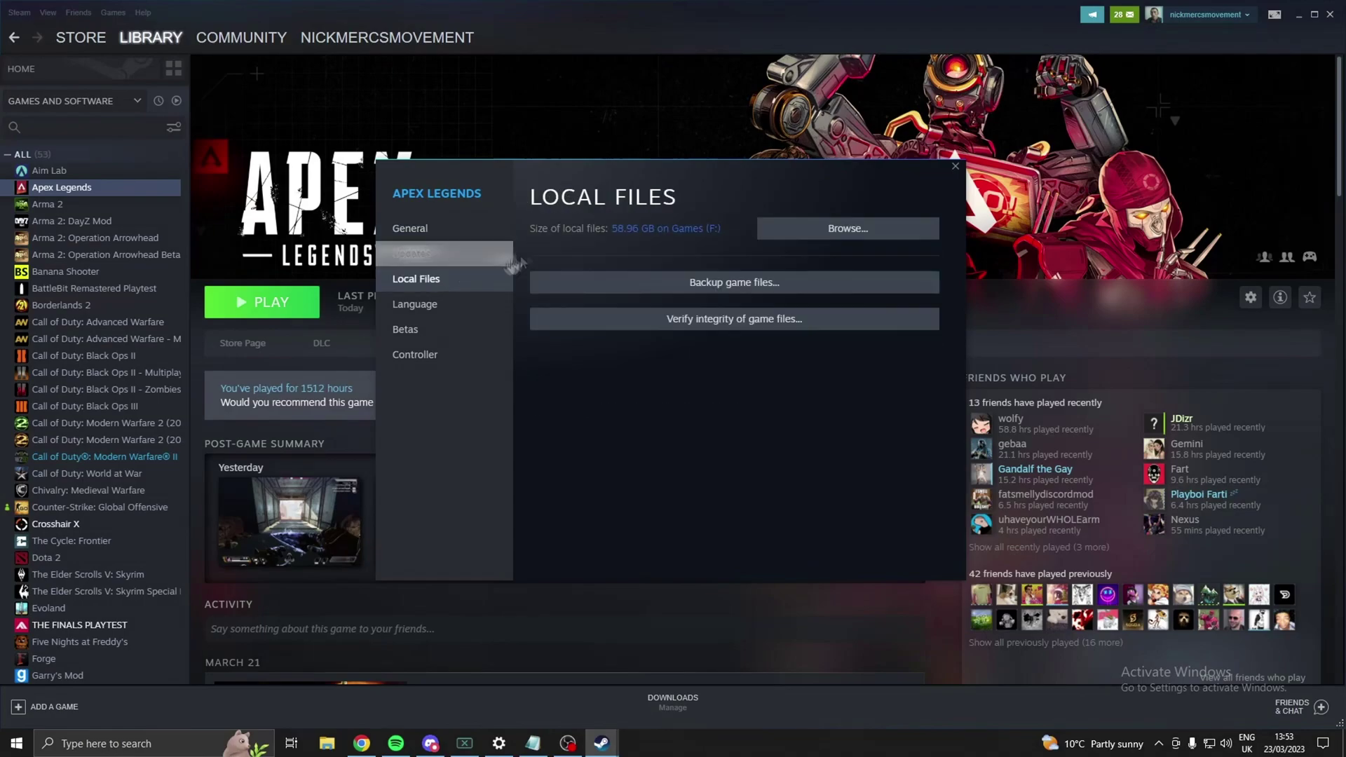
{"action": "left_click", "coordinate": [838, 233]}
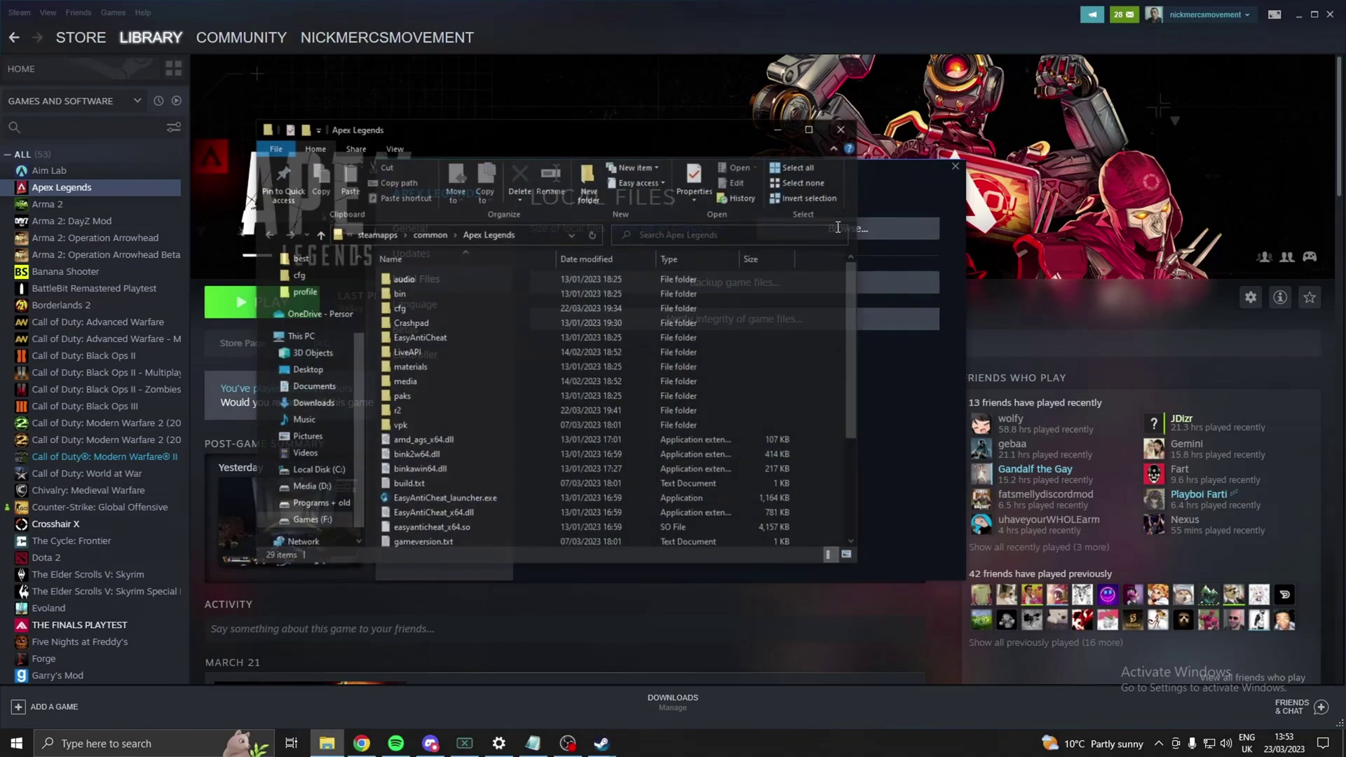
Open autoexec.cfg from the game's cfg folder and examine its cl_fovscale and bind_US_standard "F12" lines.
{"action": "left_click", "coordinate": [401, 313]}
{"action": "double_click", "coordinate": [401, 314]}
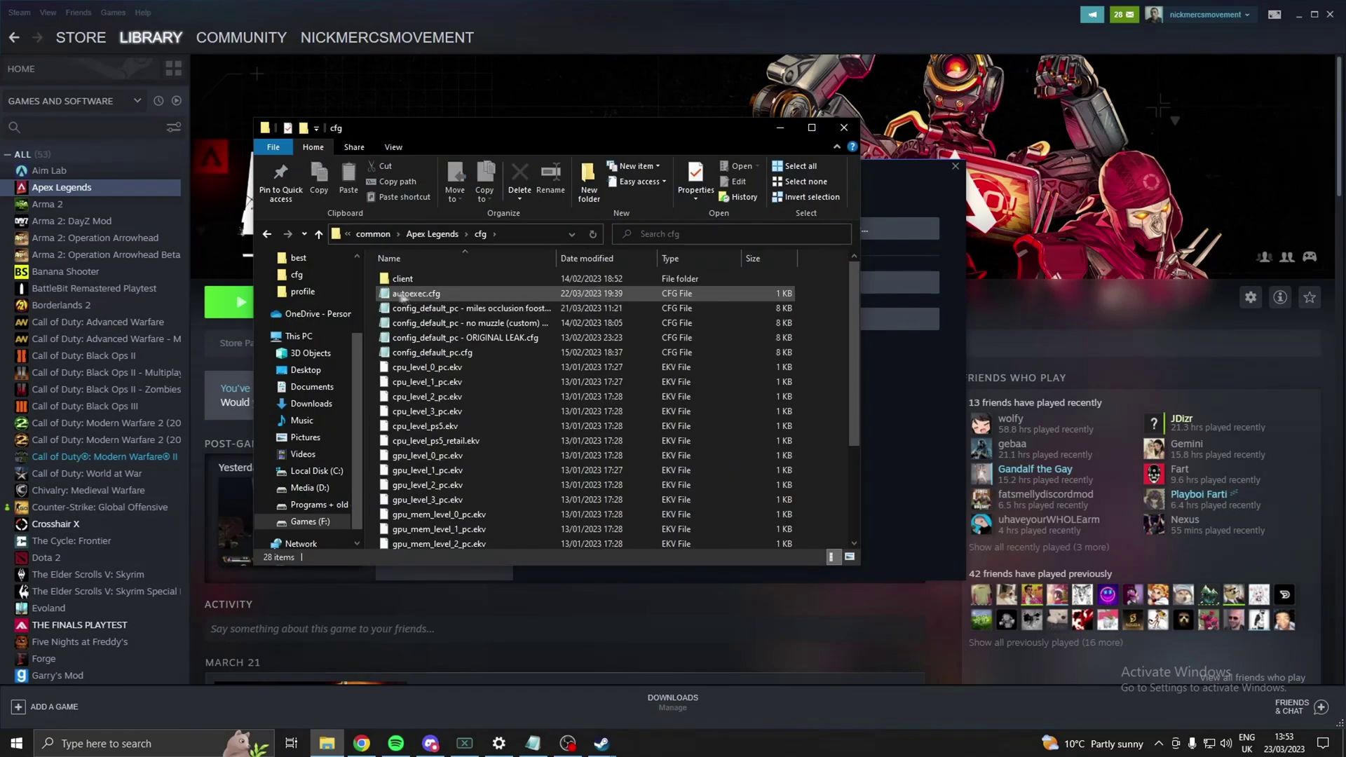
{"action": "double_click", "coordinate": [403, 294]}
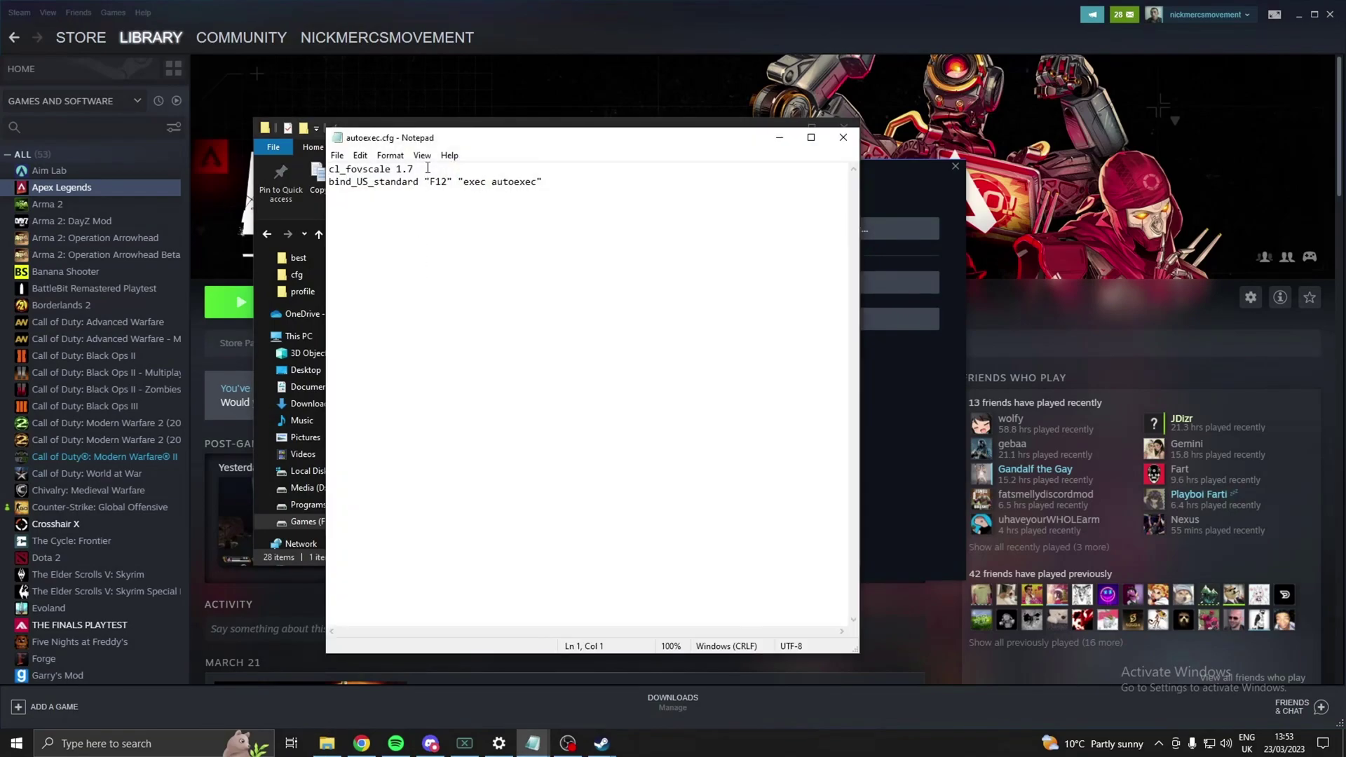
{"action": "left_click_drag", "start_coordinate": [428, 168], "coordinate": [346, 168]}
{"action": "left_click", "coordinate": [432, 167]}
{"action": "left_click_drag", "start_coordinate": [544, 183], "coordinate": [329, 180]}
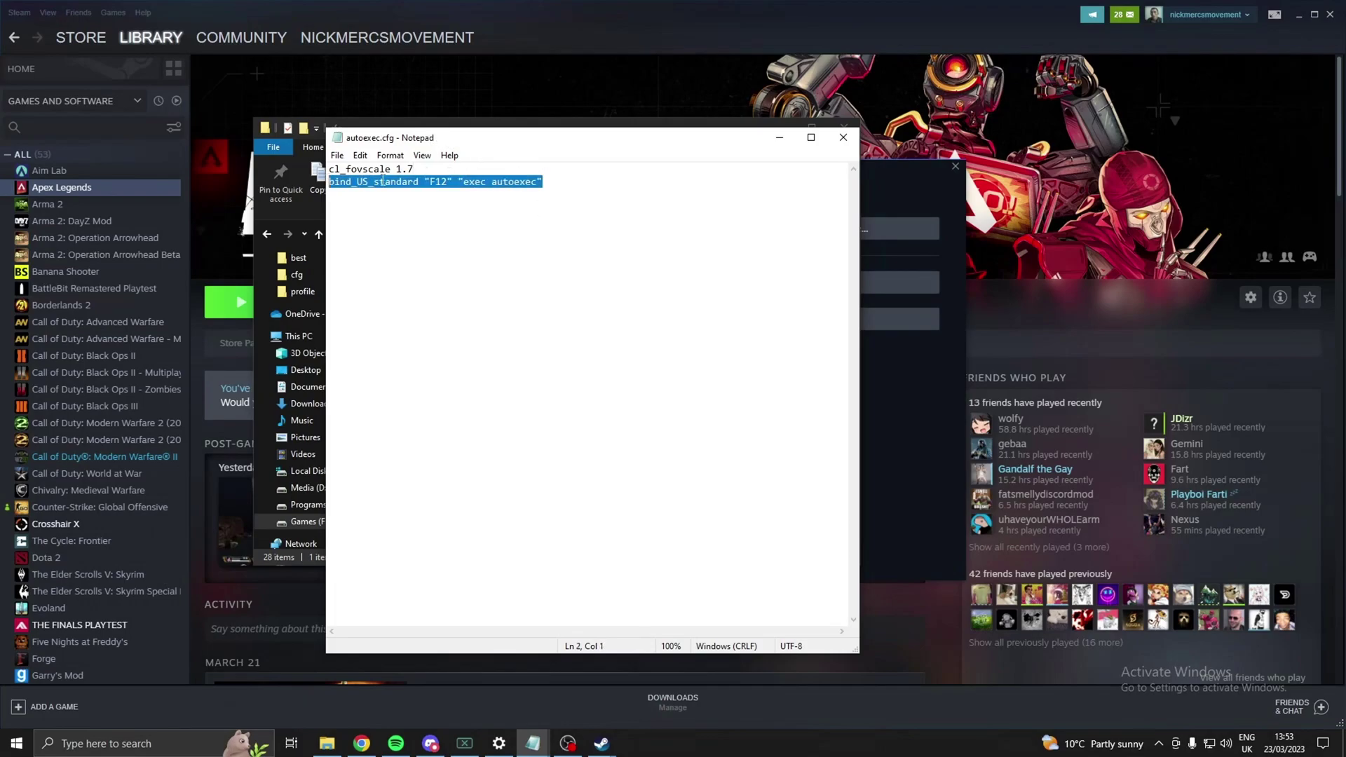
{"action": "left_click", "coordinate": [554, 185]}
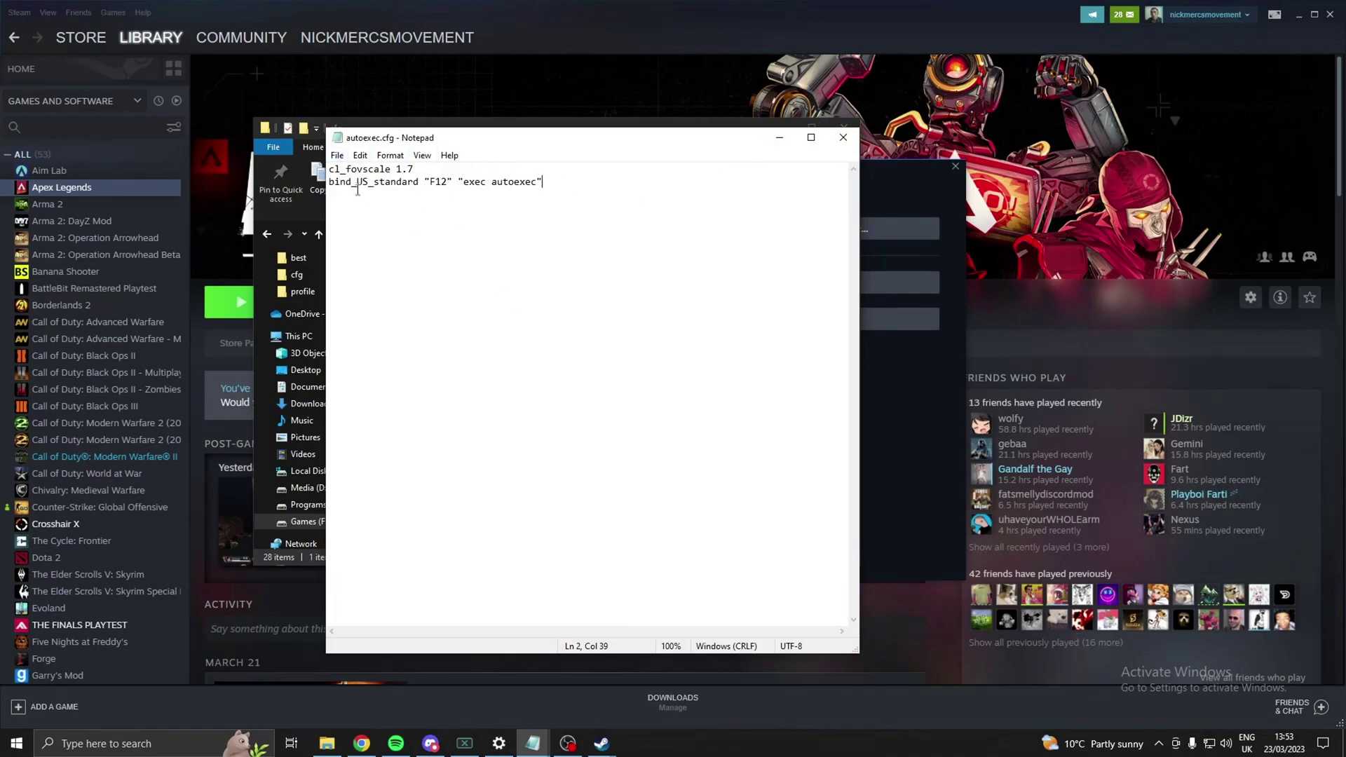
{"action": "left_click_drag", "start_coordinate": [437, 169], "coordinate": [91, 184]}
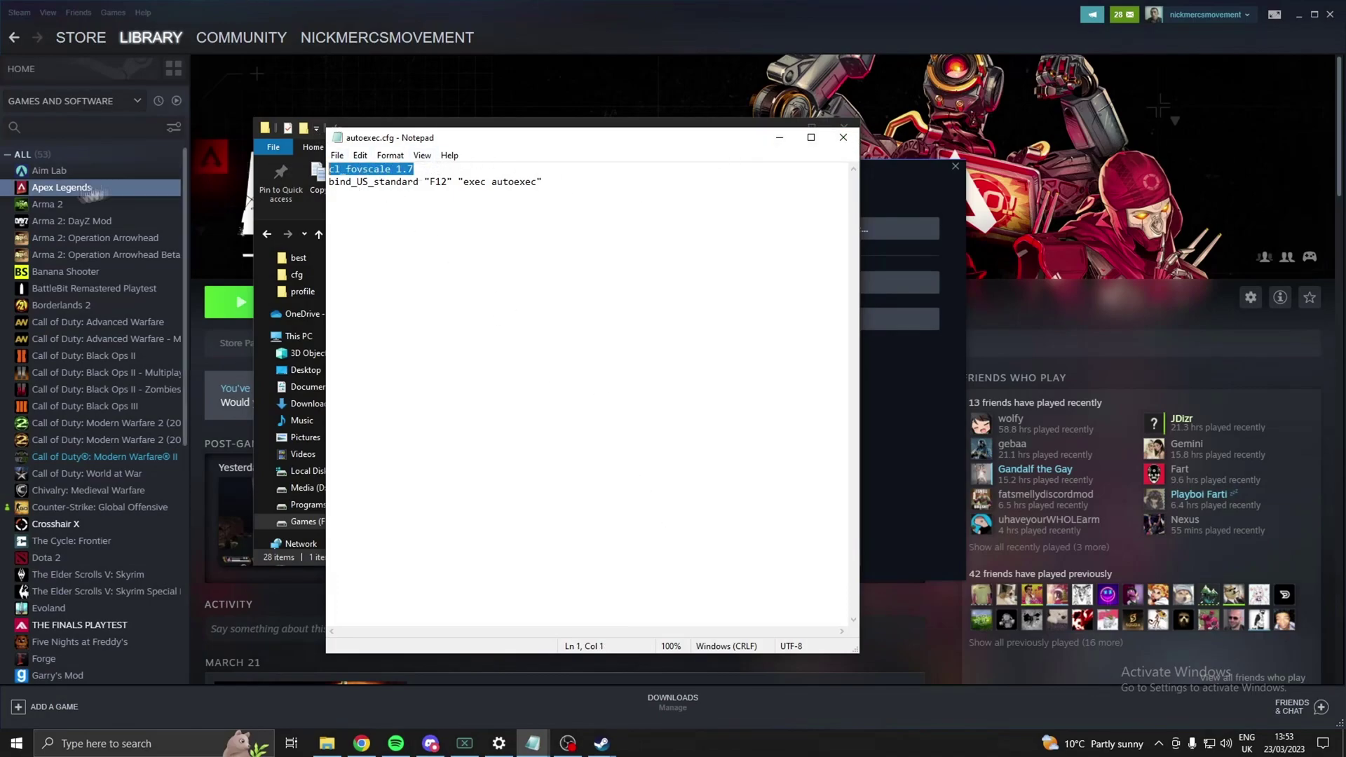
Save autoexec.cfg, then close the file and the cfg folder window.
{"action": "left_click", "coordinate": [462, 169]}
{"action": "left_click", "coordinate": [336, 157]}
{"action": "left_click", "coordinate": [359, 217]}
{"action": "left_click", "coordinate": [844, 137]}
{"action": "left_click_drag", "start_coordinate": [575, 142], "coordinate": [619, 144]}
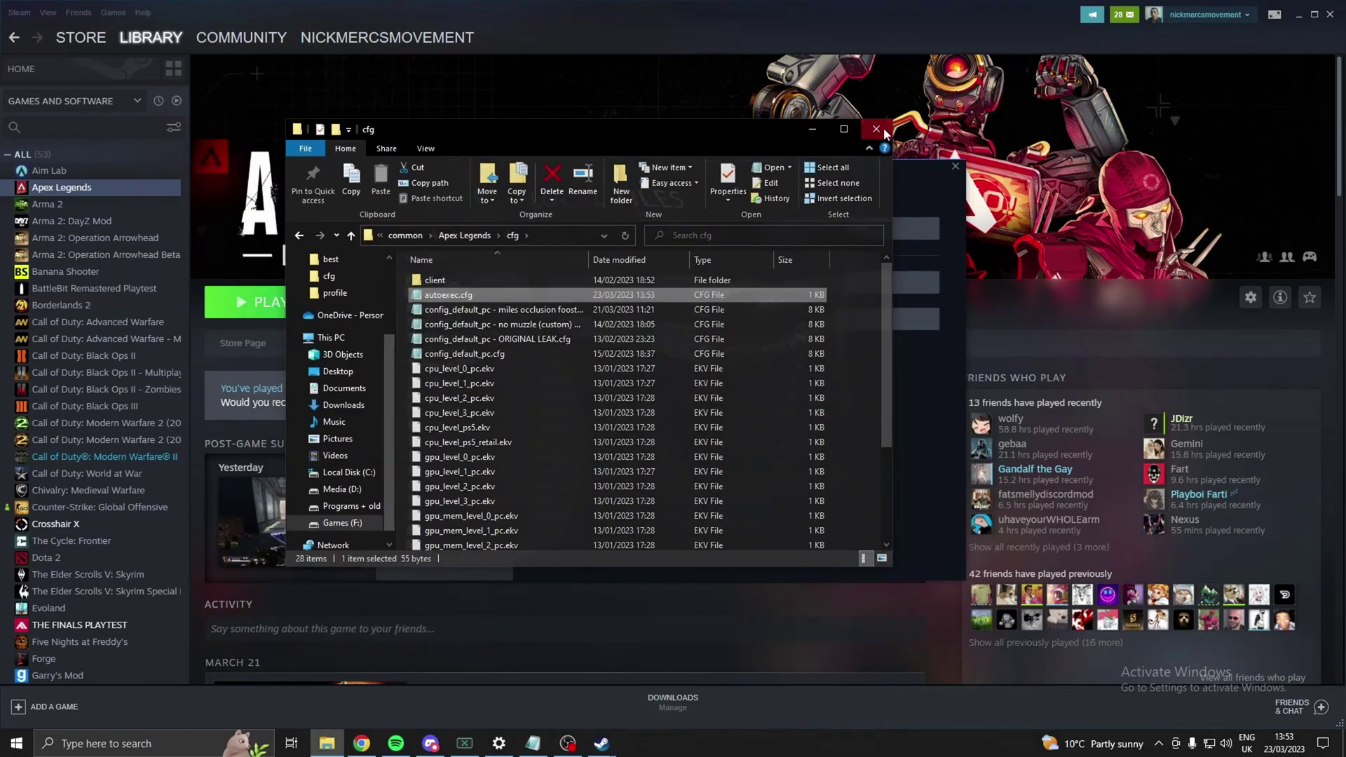
{"action": "left_click", "coordinate": [876, 129]}
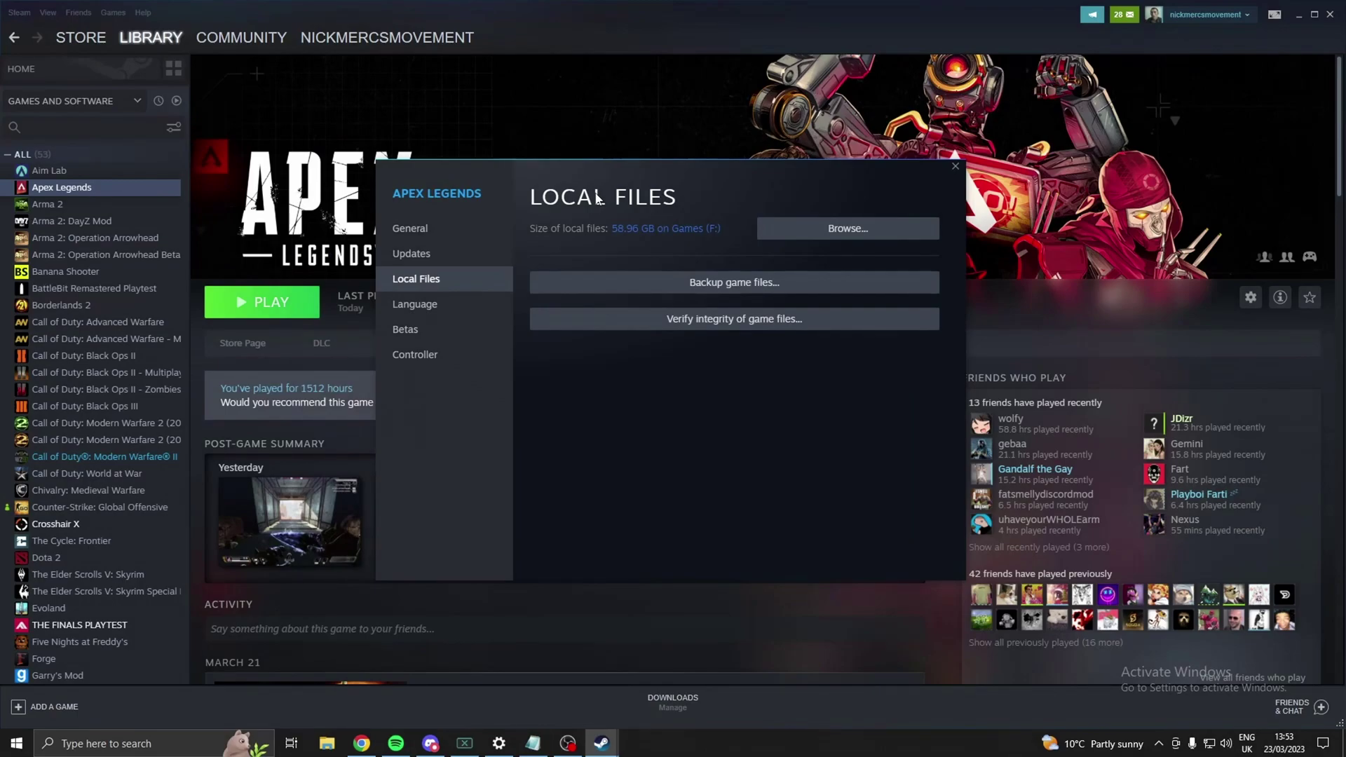
{"action": "left_click_drag", "start_coordinate": [644, 171], "coordinate": [557, 169]}
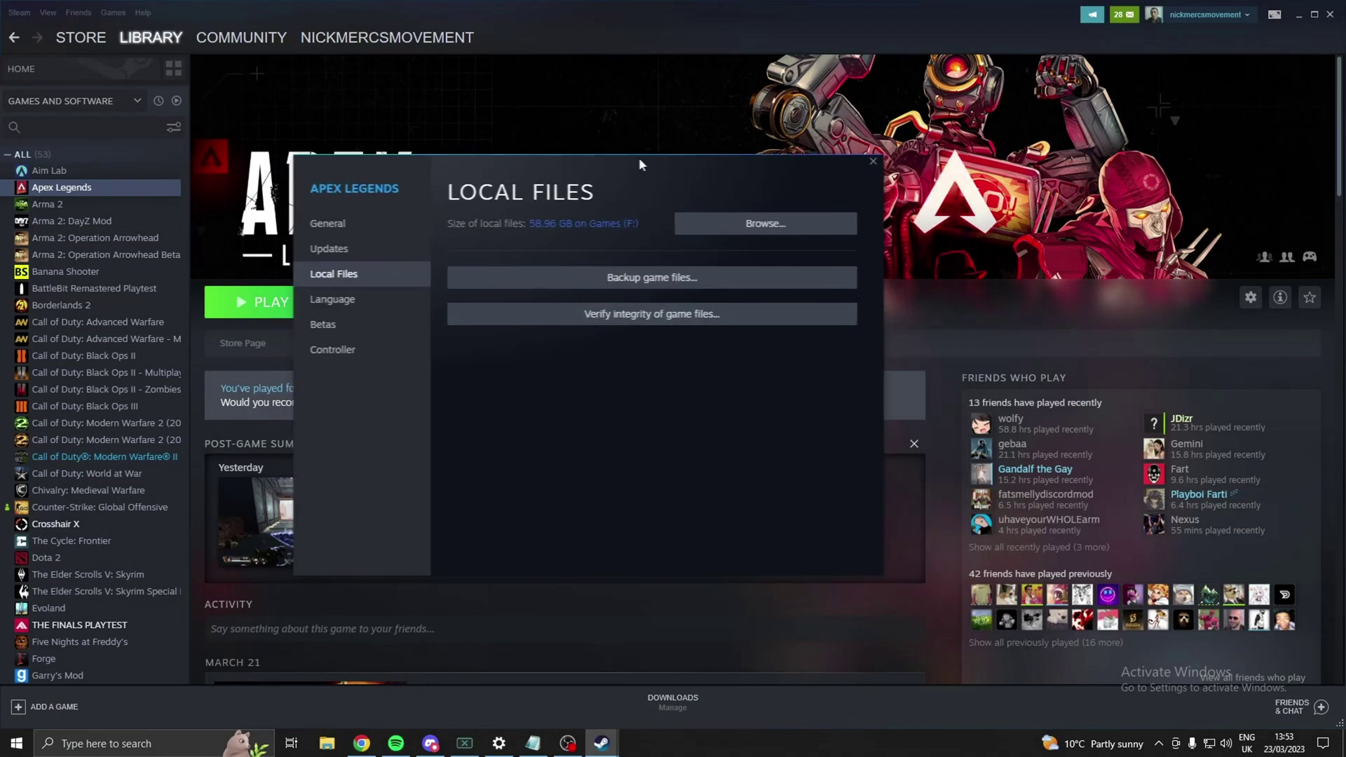
{"action": "left_click_drag", "start_coordinate": [638, 158], "coordinate": [609, 169]}
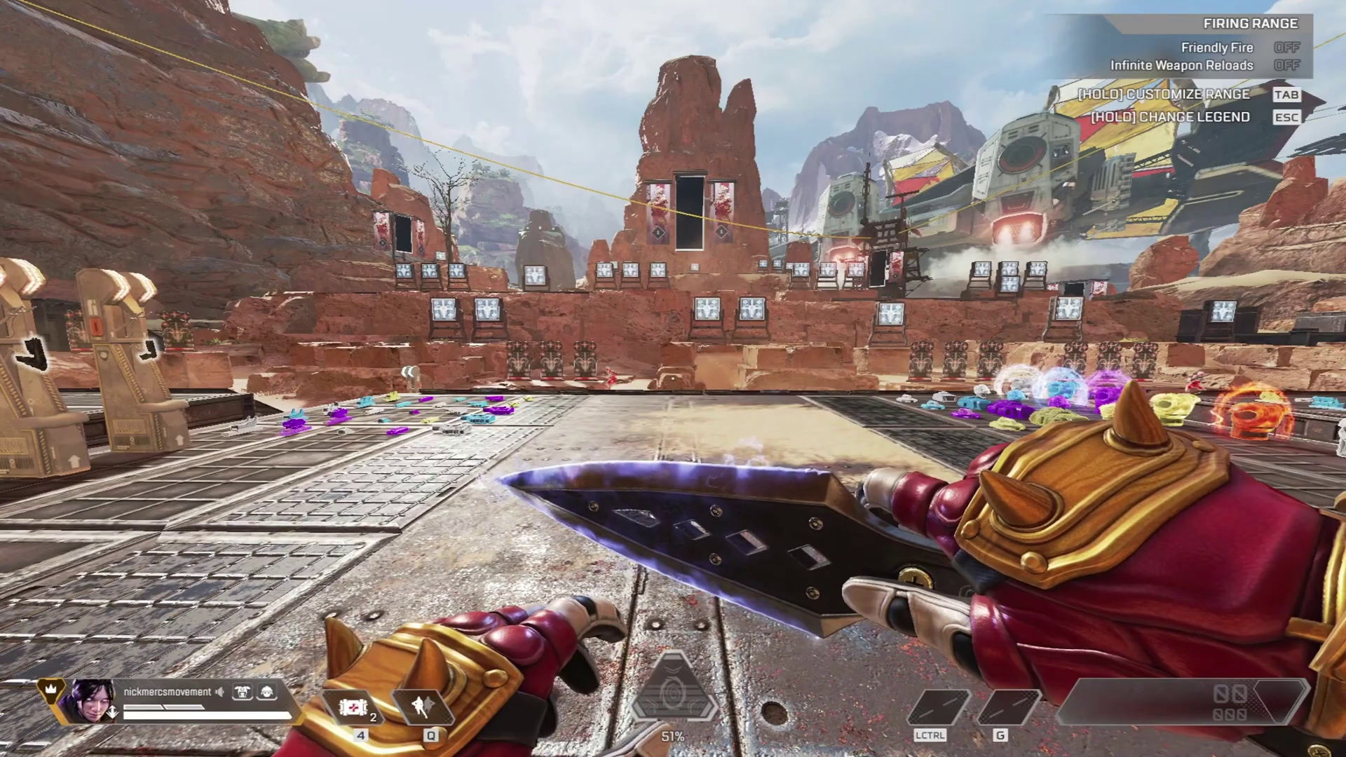
Switch to the Apex Legends firing range and set Field of View (FOV) to 110 in the video settings.
{"action": "key", "text": "a"}
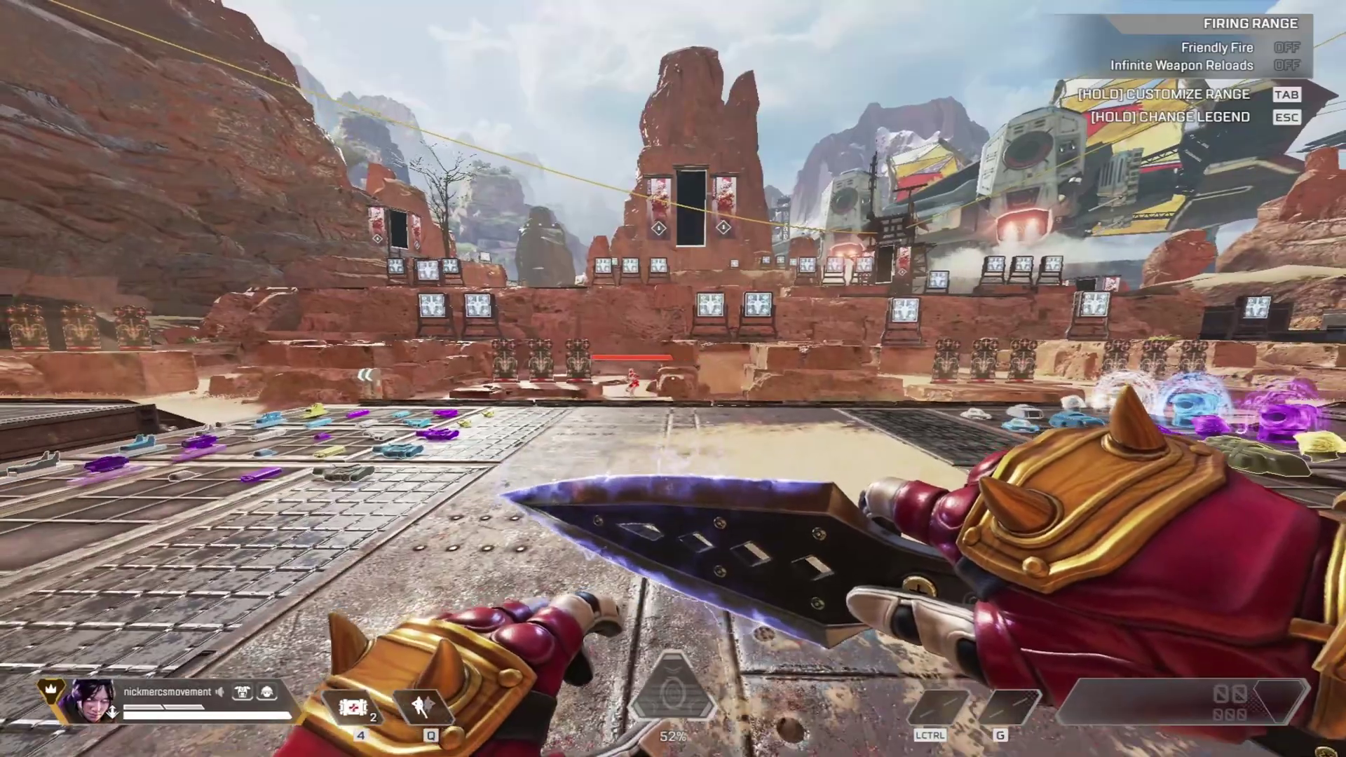
{"action": "key", "text": "d"}
{"action": "key", "text": "a"}
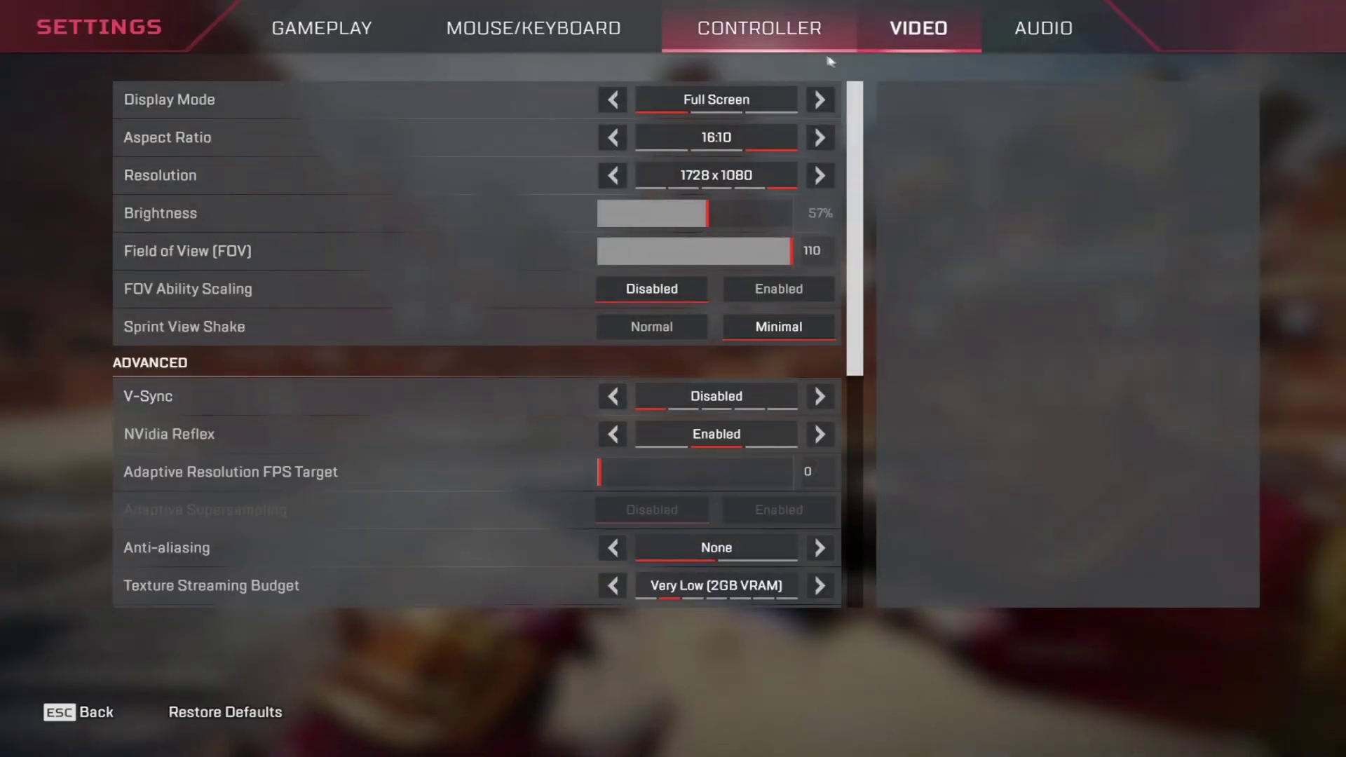
{"action": "mouse_move", "coordinate": [788, 254]}
{"action": "left_mouse_down"}
{"action": "mouse_move", "coordinate": [766, 260]}
{"action": "mouse_move", "coordinate": [798, 260]}
{"action": "left_mouse_up"}
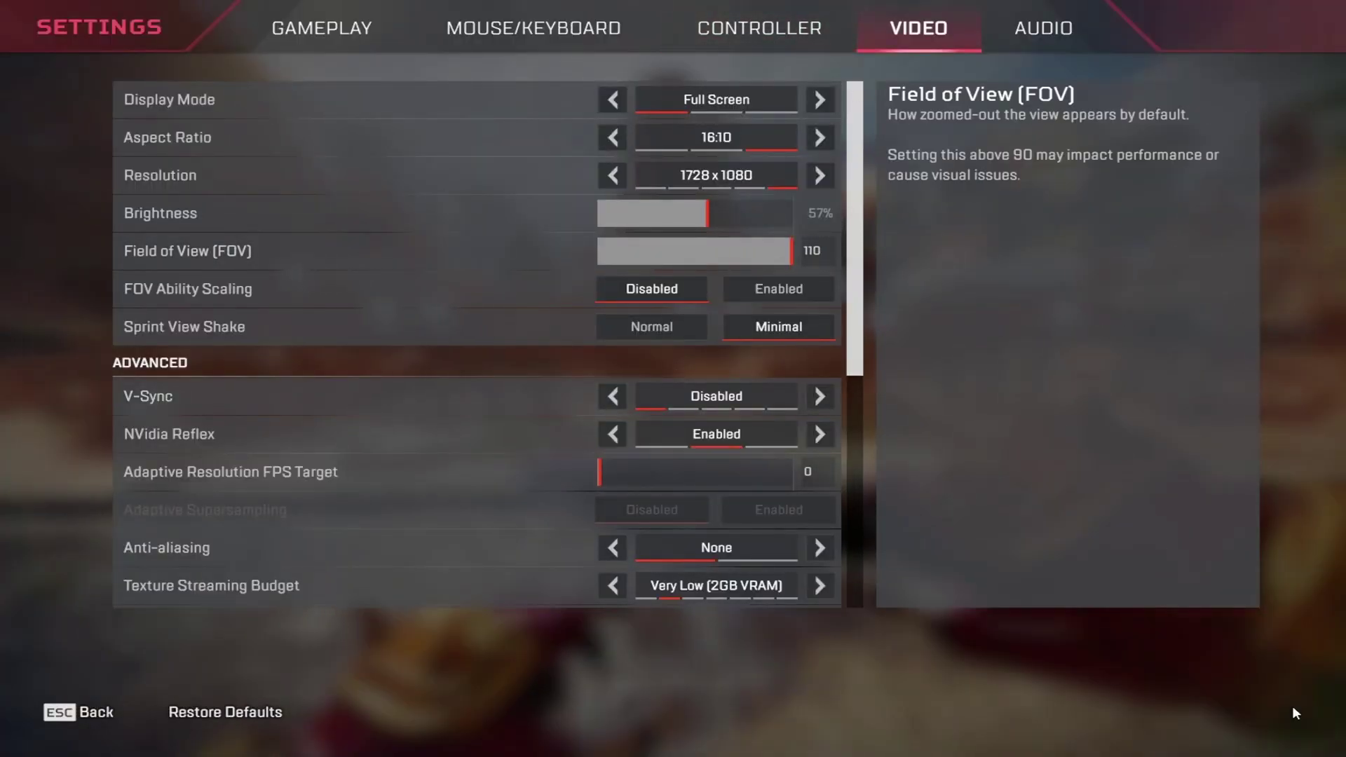
{"action": "left_click", "coordinate": [1293, 705]}
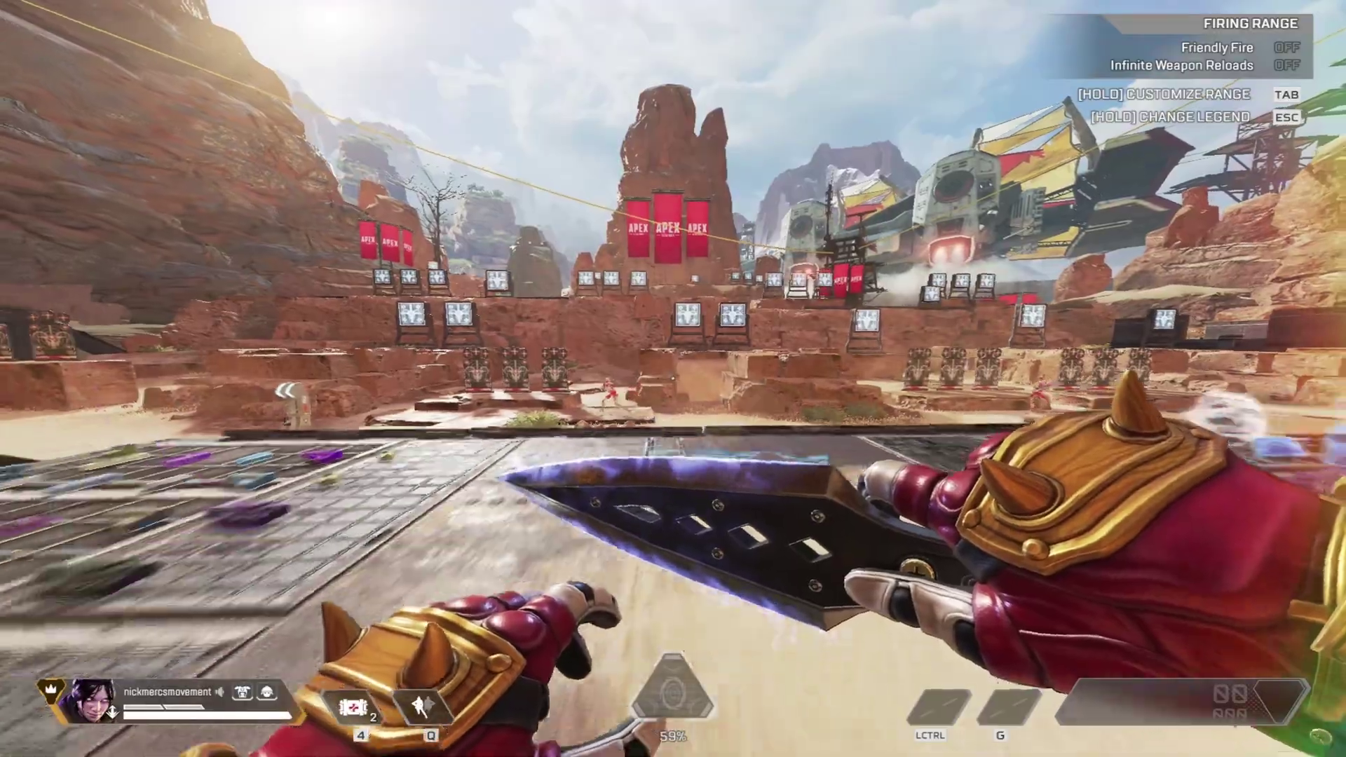
Walk back and forth in the firing range to examine the field of view while moving.
{"action": "key", "text": "s"}
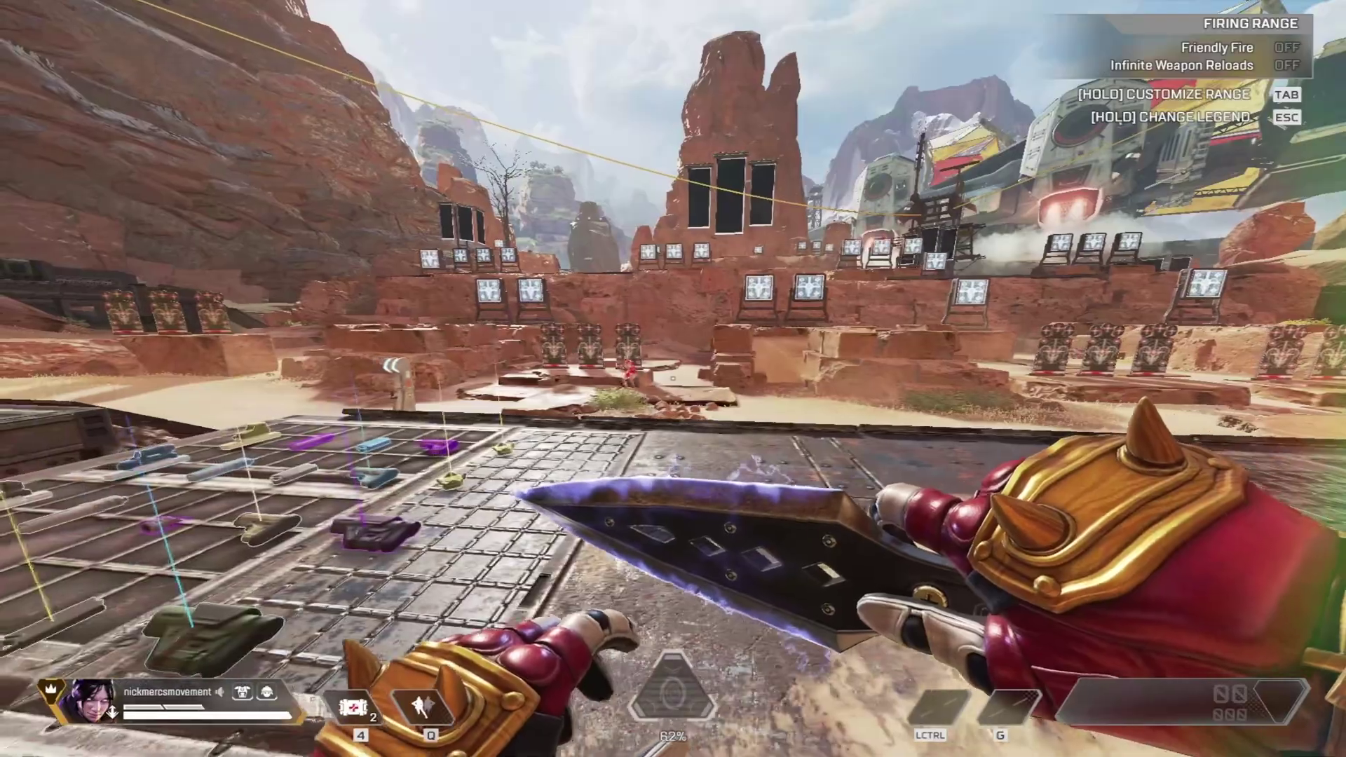
{"action": "key", "text": "w"}
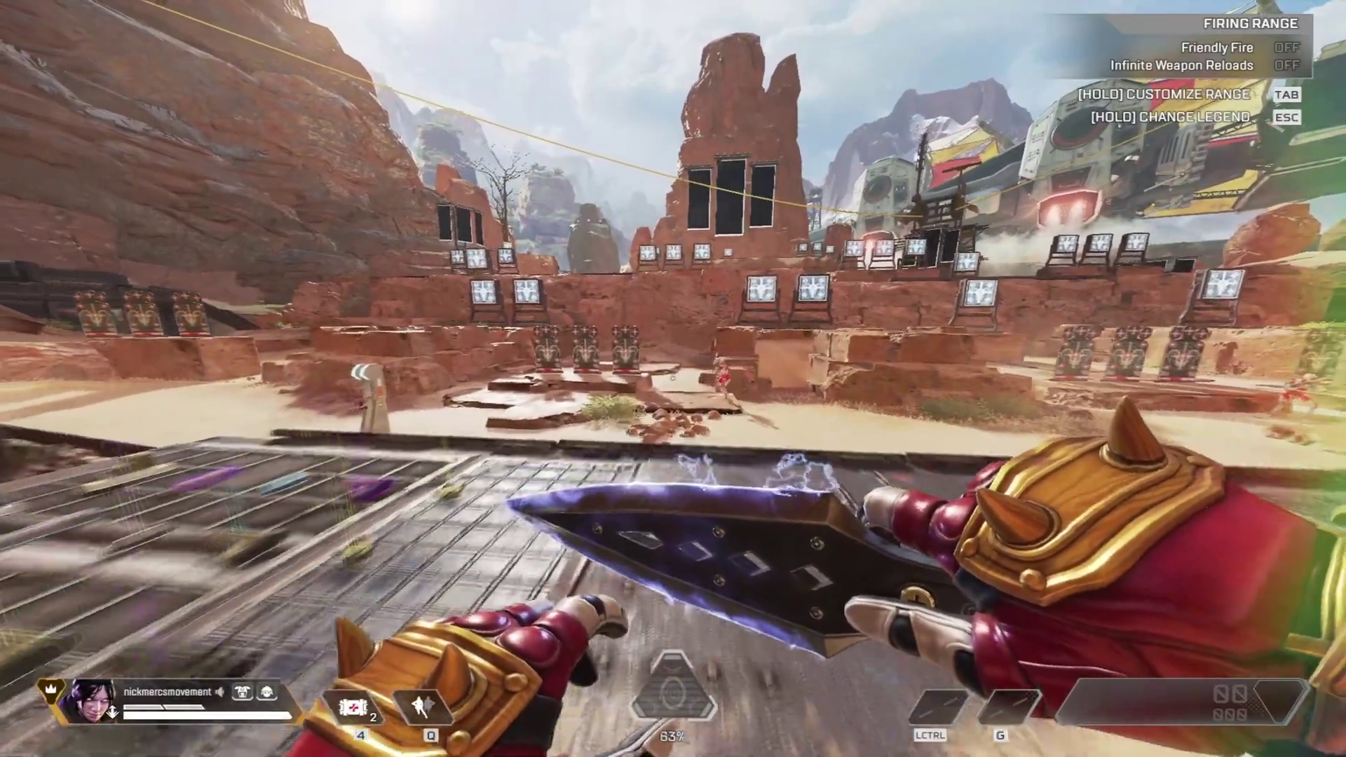
{"action": "key", "text": "s"}
{"action": "key", "text": "w"}
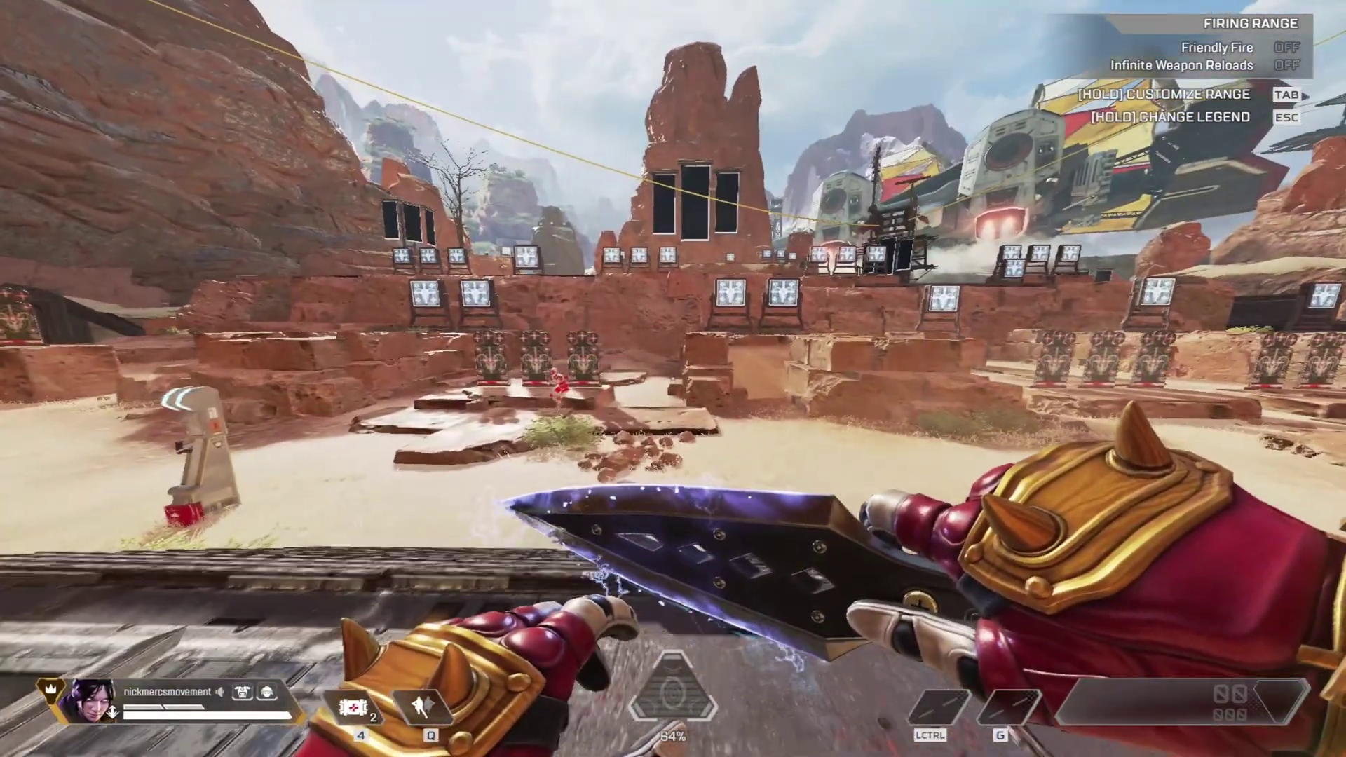
{"action": "key", "text": "s"}
{"action": "key", "text": "w"}
{"action": "key", "text": "s"}
{"action": "key", "text": "w"}
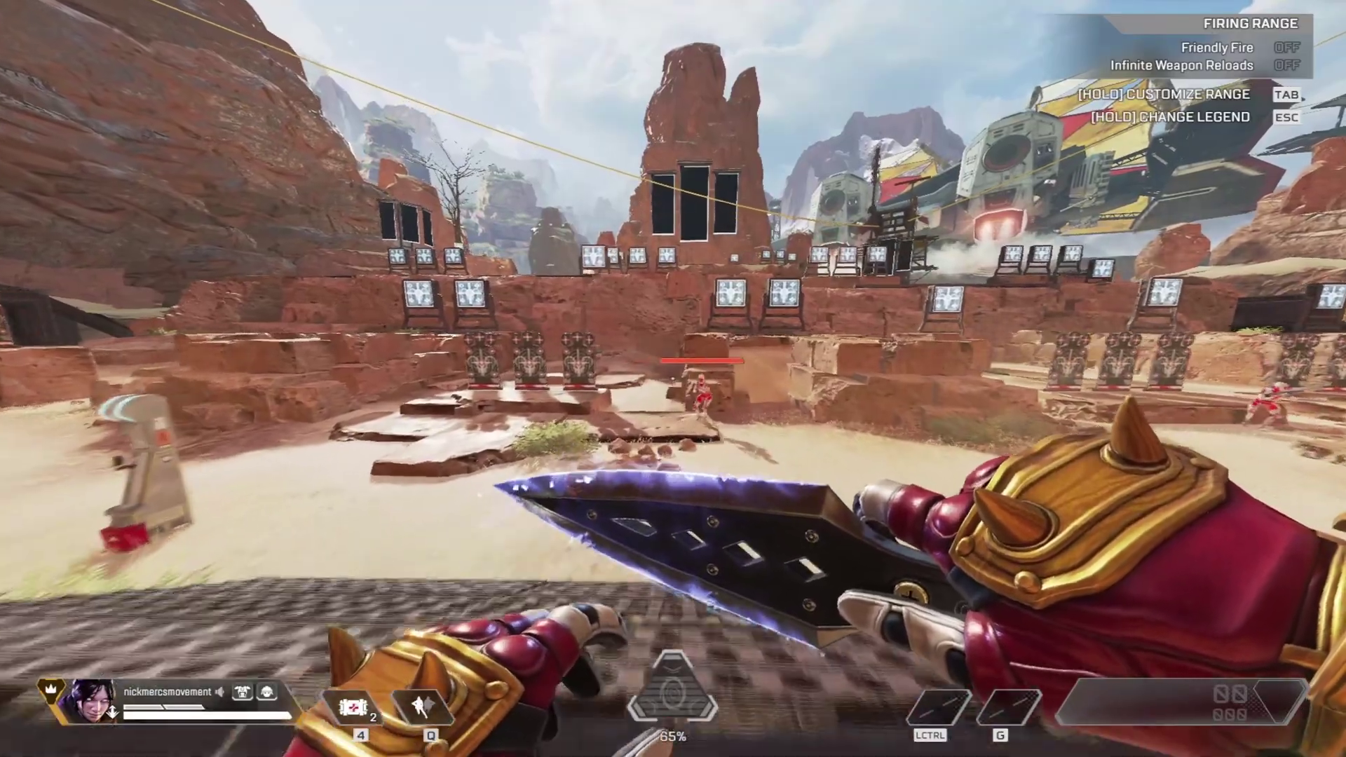
{"action": "key", "text": "s"}
{"action": "key", "text": "w"}
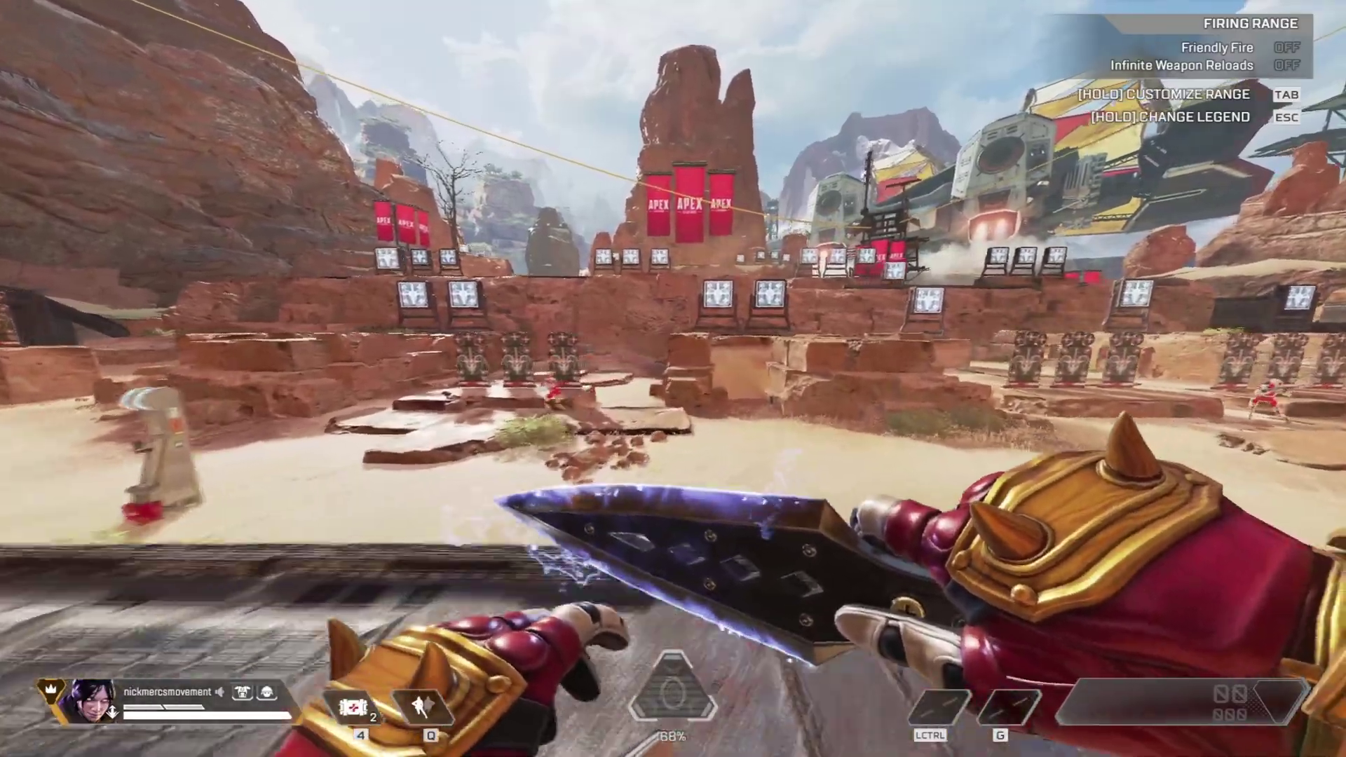
{"action": "key", "text": "s"}
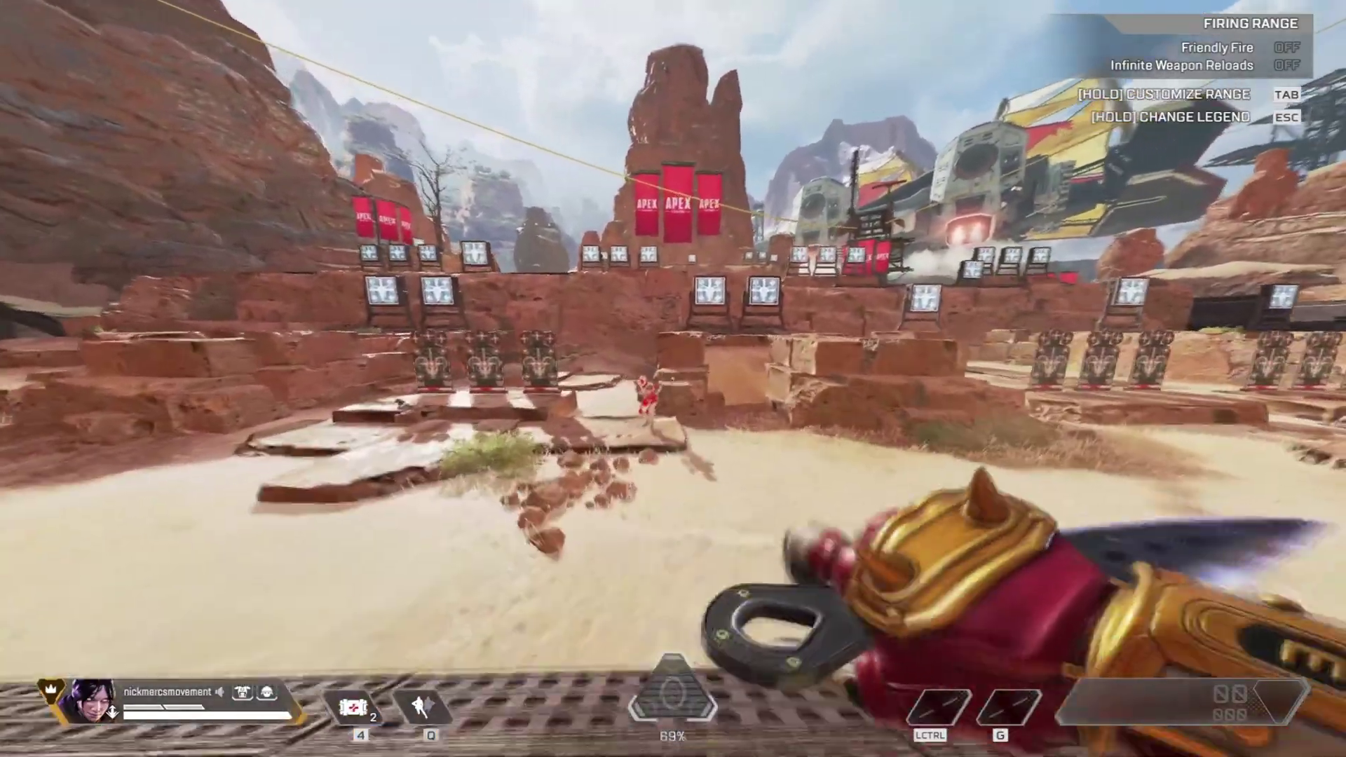